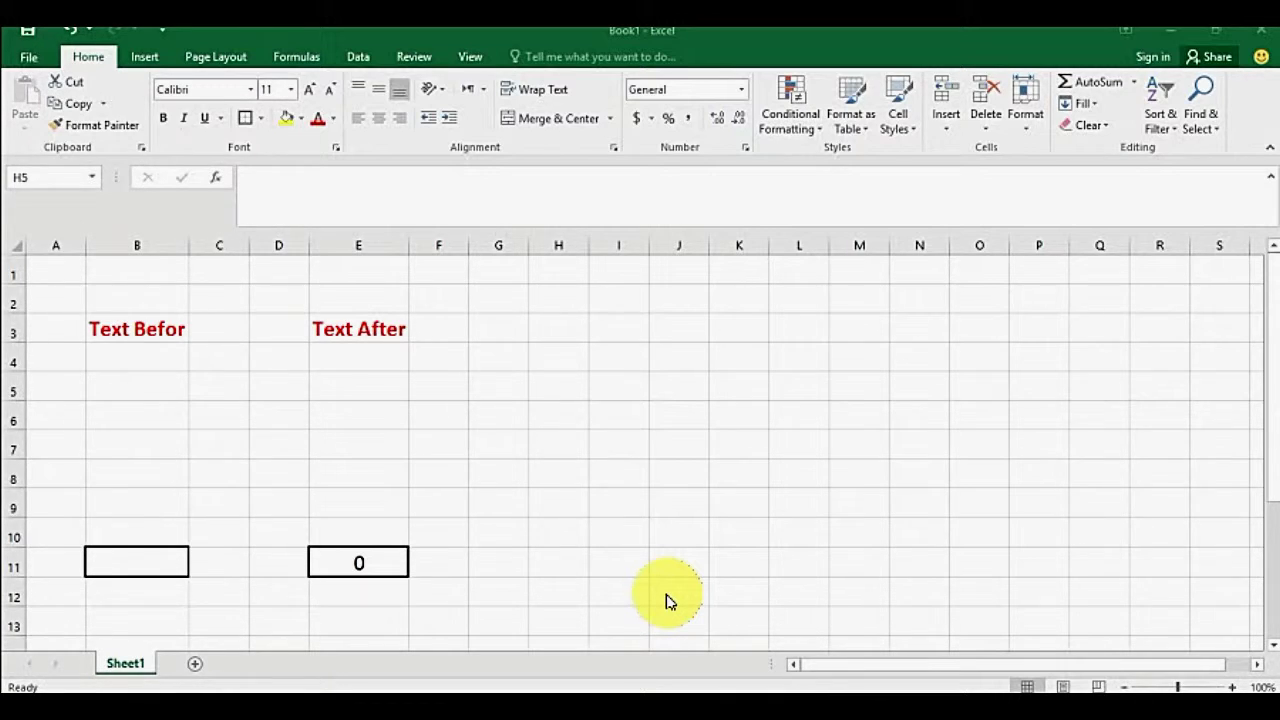
- Enter the test values 1, 2 and 3 into H4:H6
left_click(574, 360)
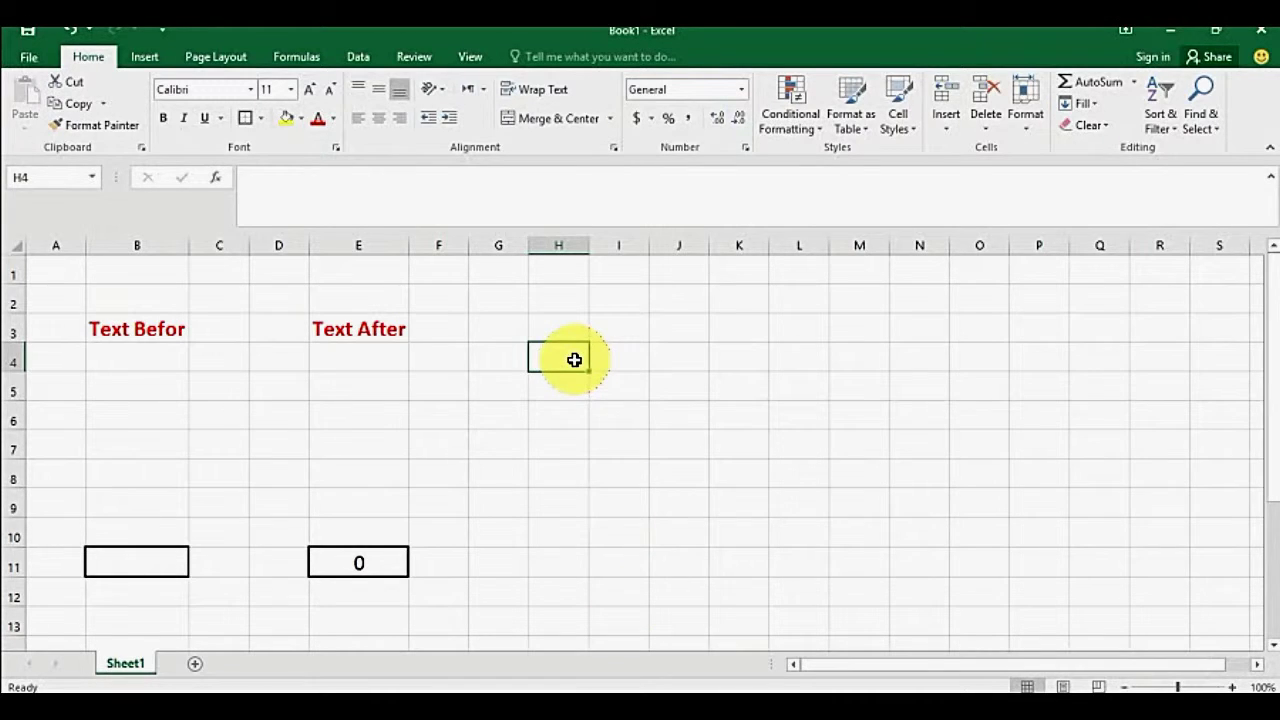
type("1")
key("Return")
type("2")
key("Return")
type("3")
key("Return")
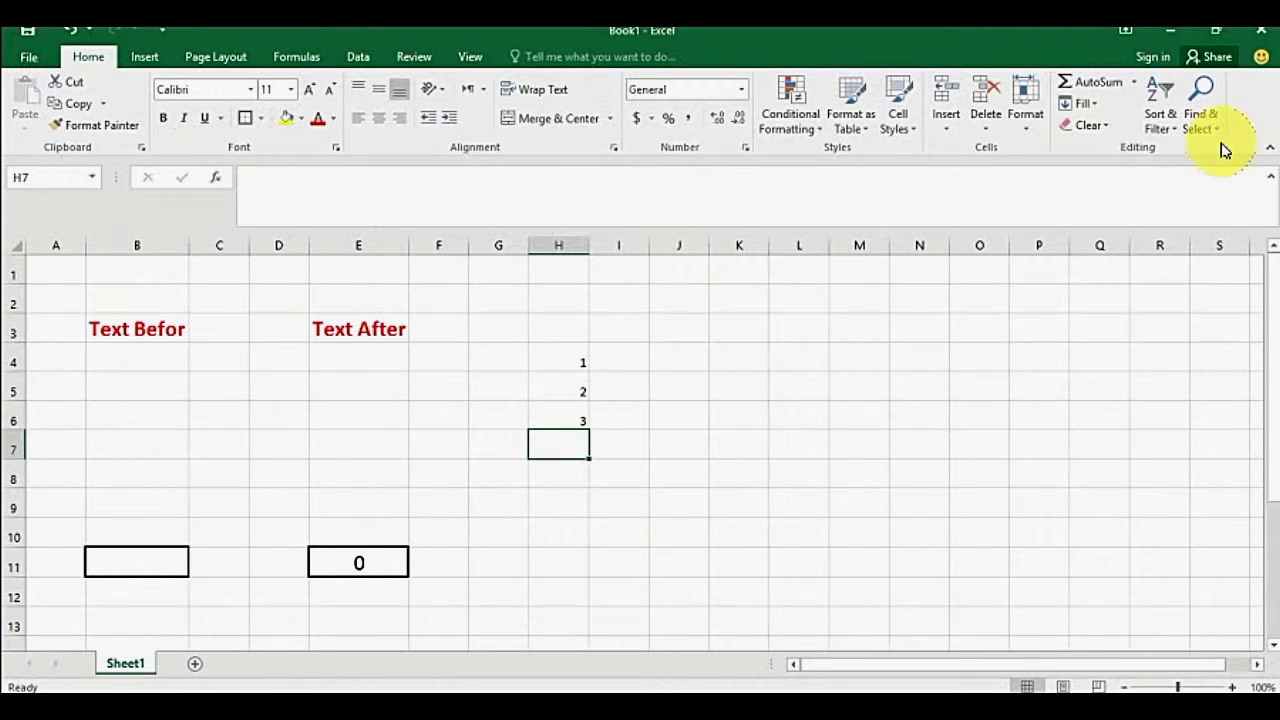
- Total H4:H6 in H7 with AutoSum =SUM(H4:H6), showing 6
left_click(1110, 82)
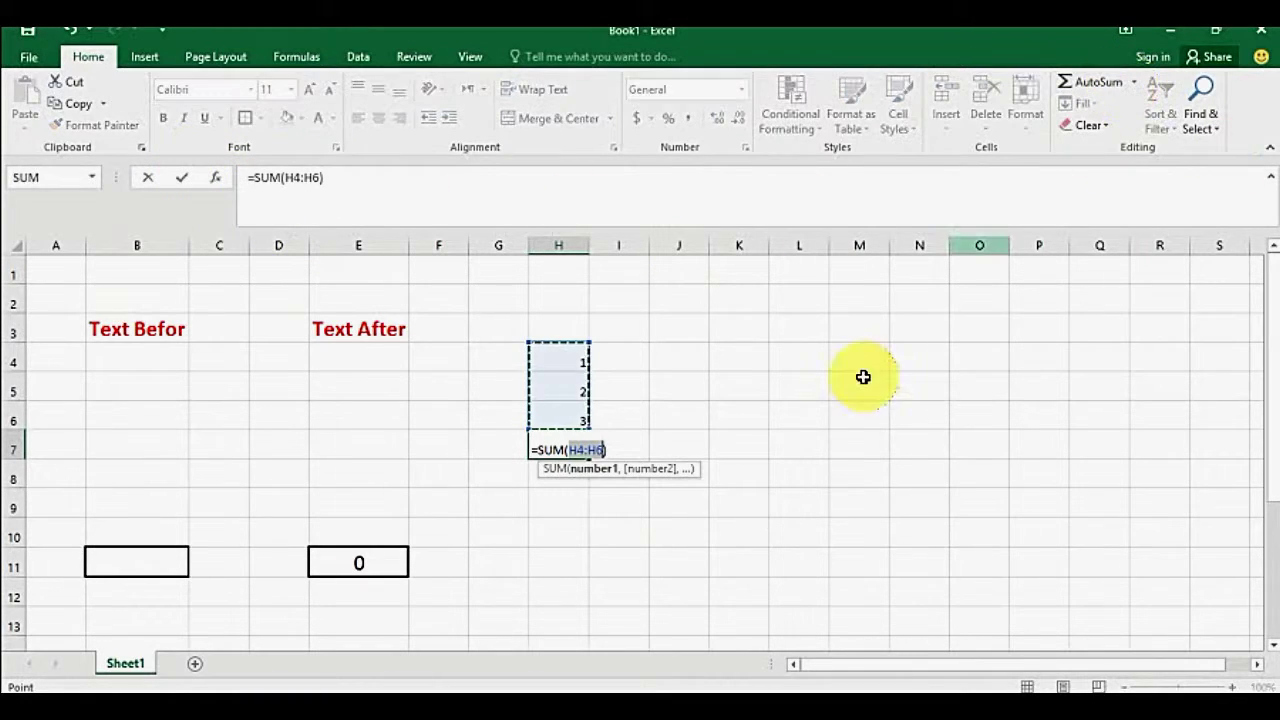
left_click(737, 414)
key("Return")
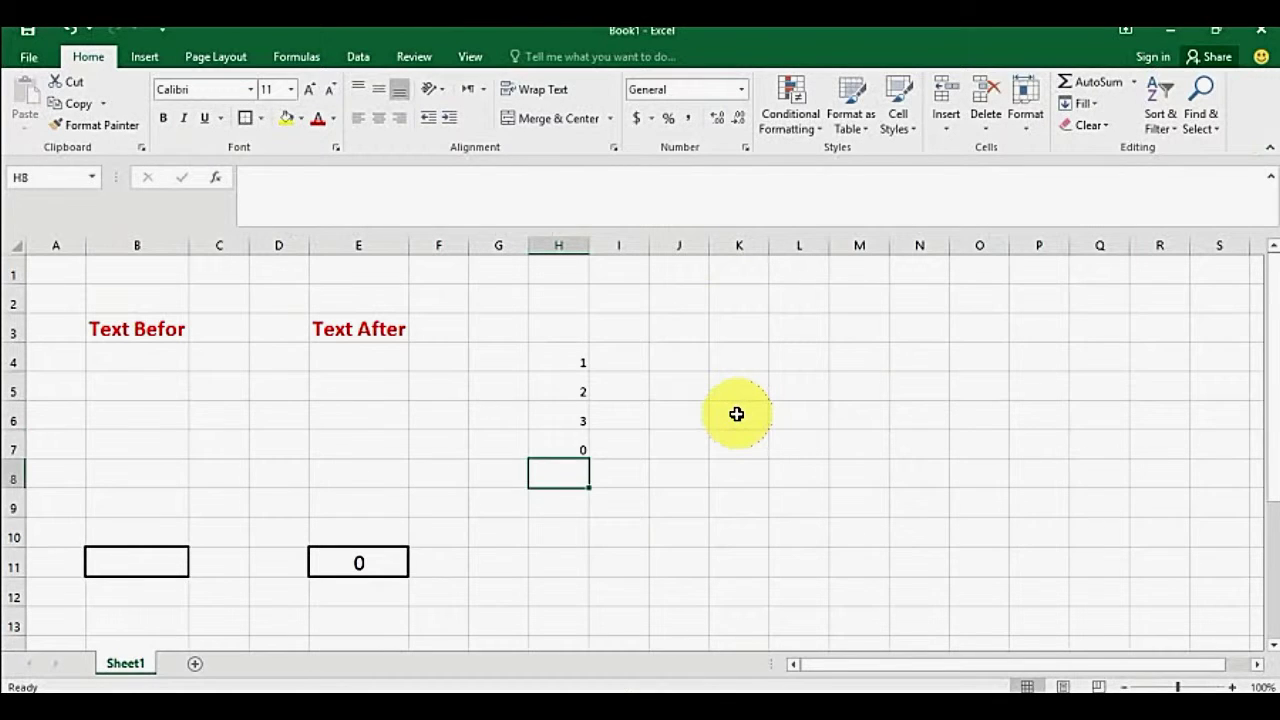
key("Up")
key("alt+equal")
key("Return")
key("Up")
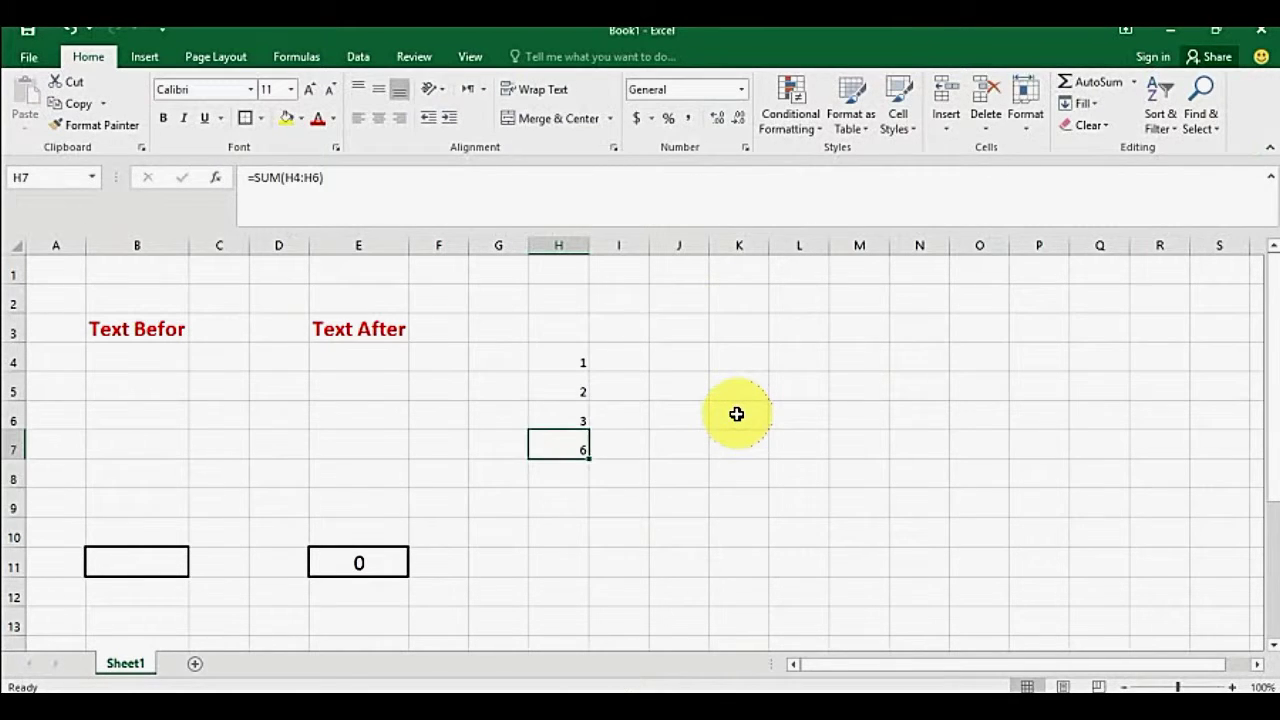
- Append text to the test values so H4:H6 read 1aaa, 2aa and 3aa
left_click(556, 362)
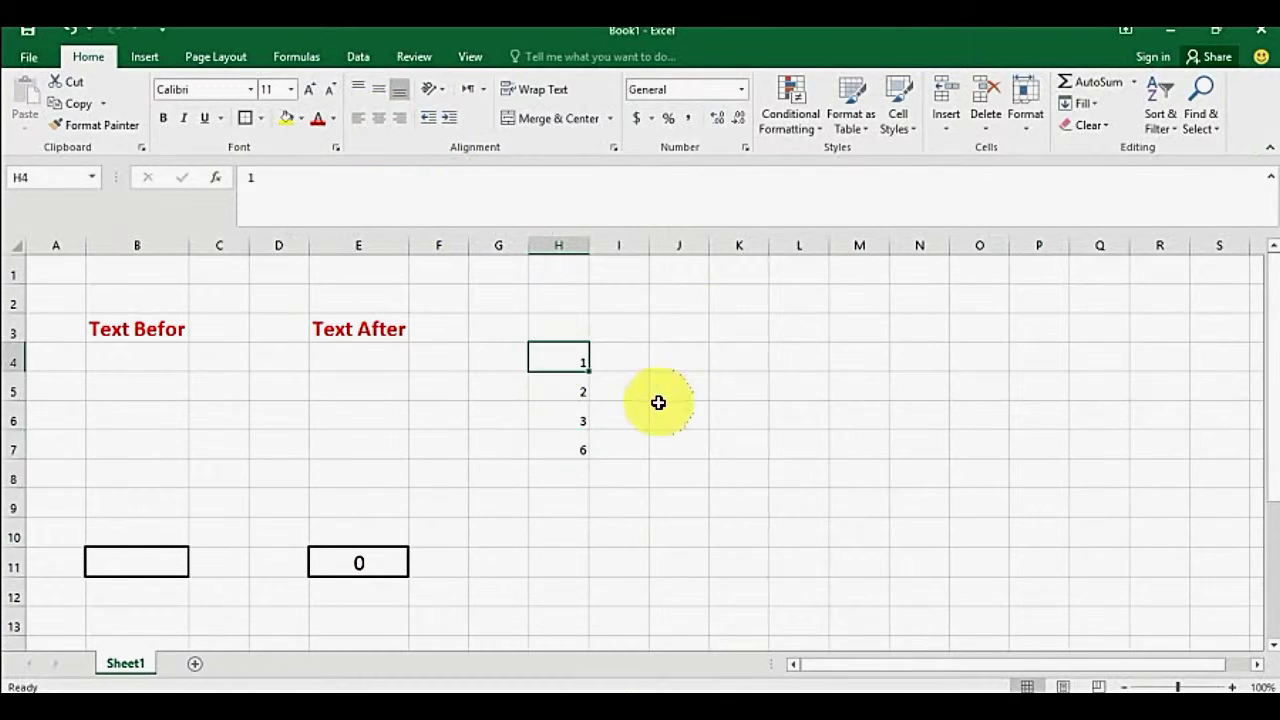
key("F2")
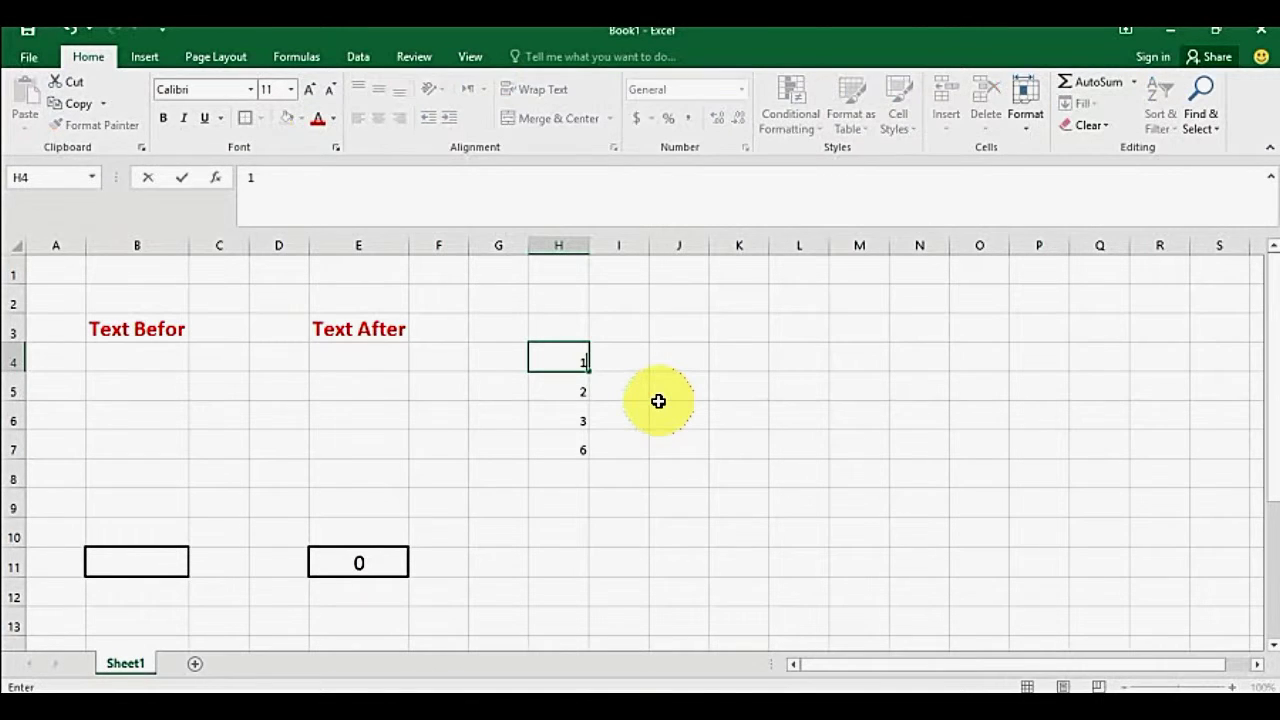
type("aaa")
key("Return")
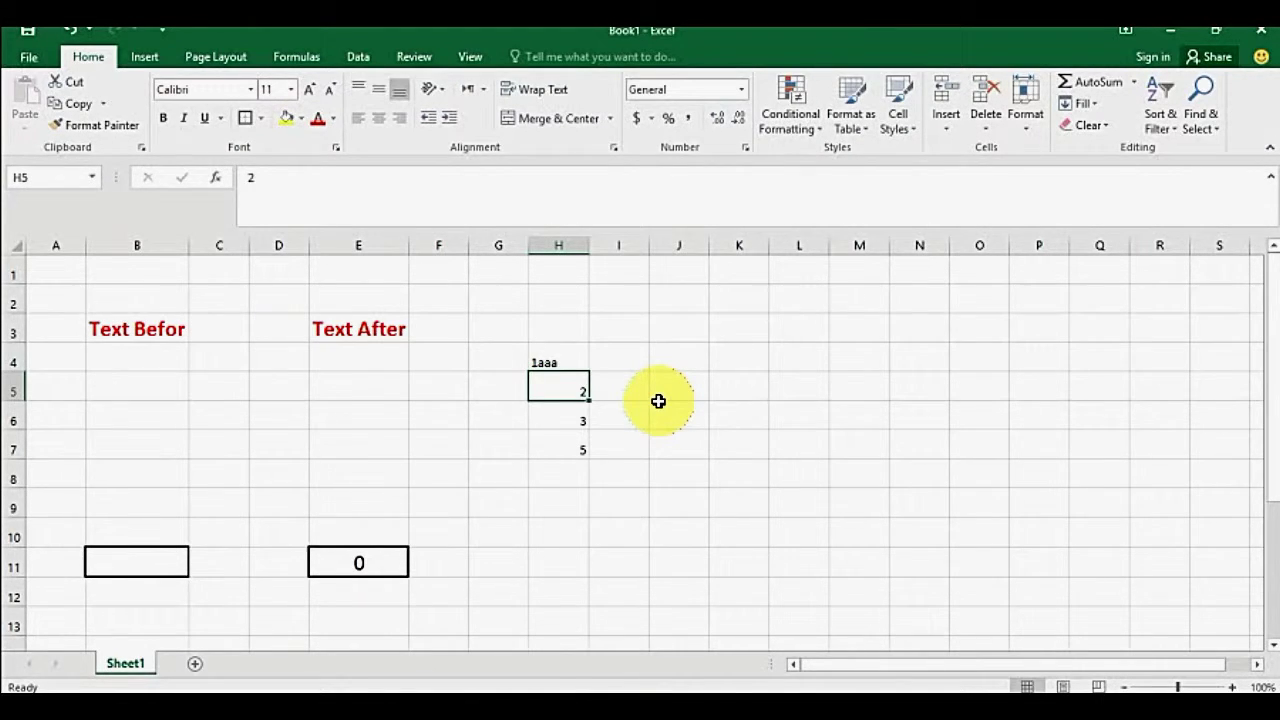
key("Up")
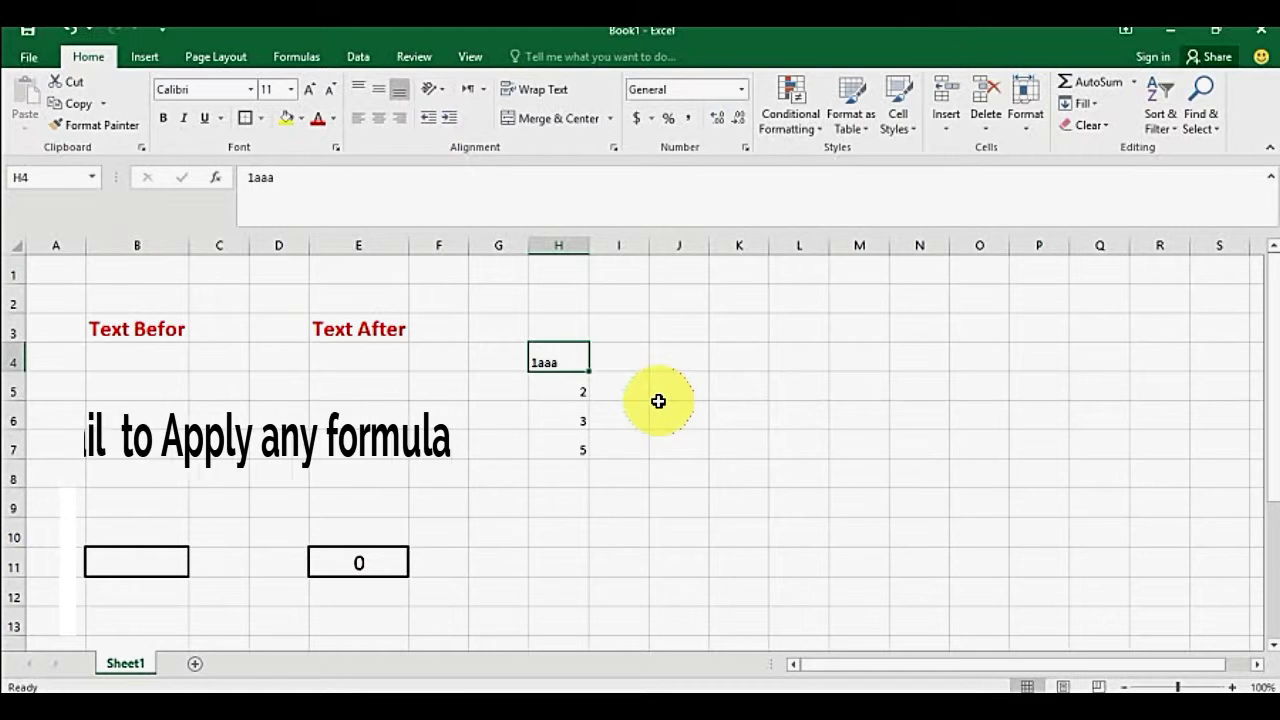
key("Down")
key("F2")
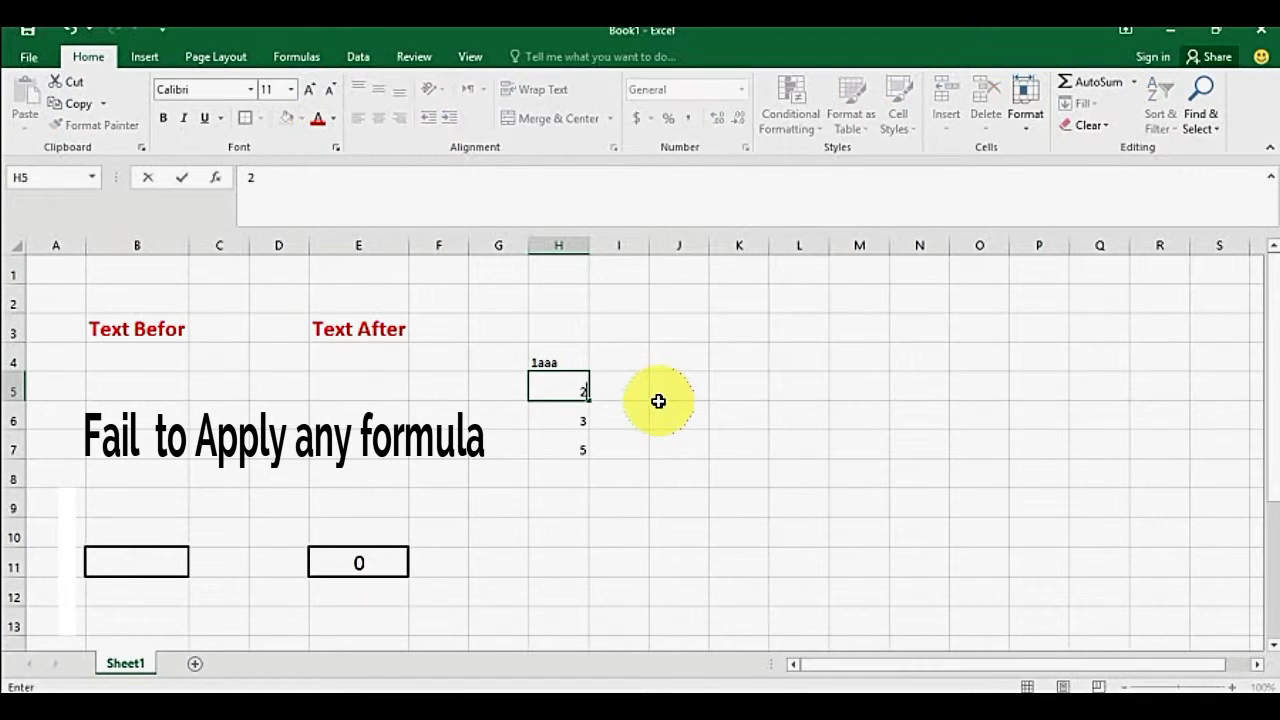
type("aa")
key("Return")
key("F2")
type("aa")
key("Return")
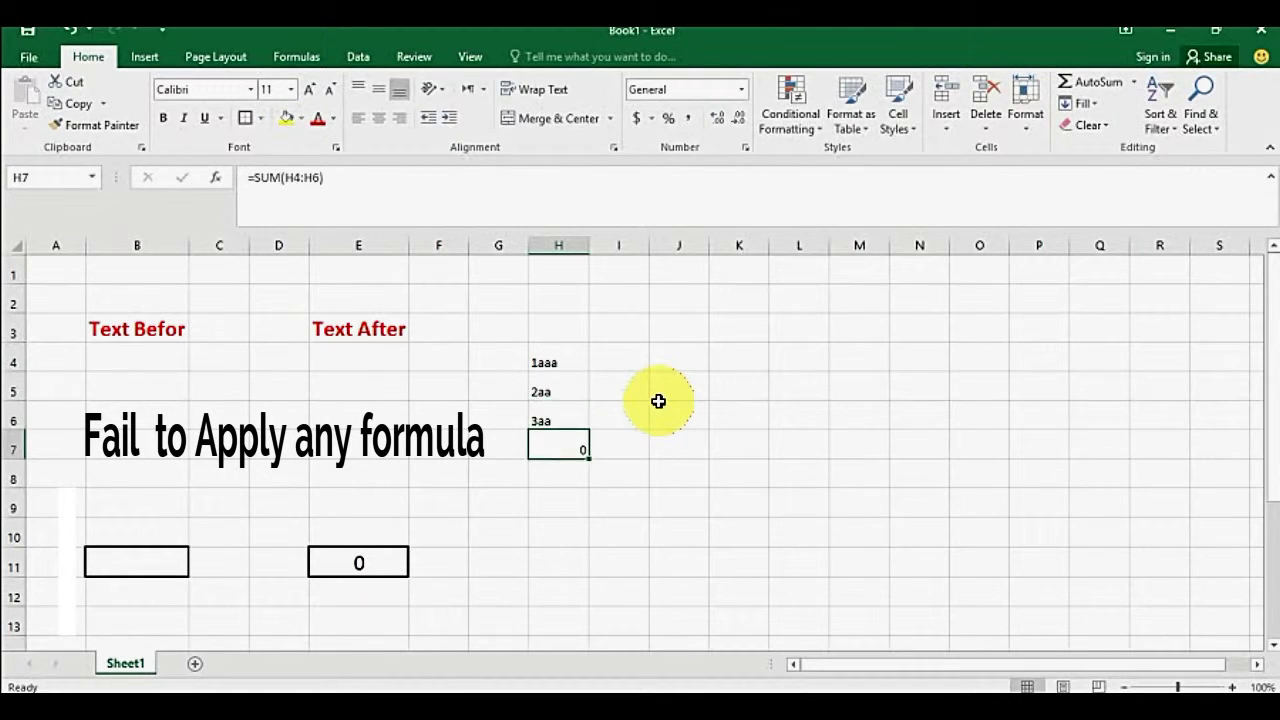
- Clear the test cells H4:H7
key("Up")
key("Up")
key("Up")
key("Up")
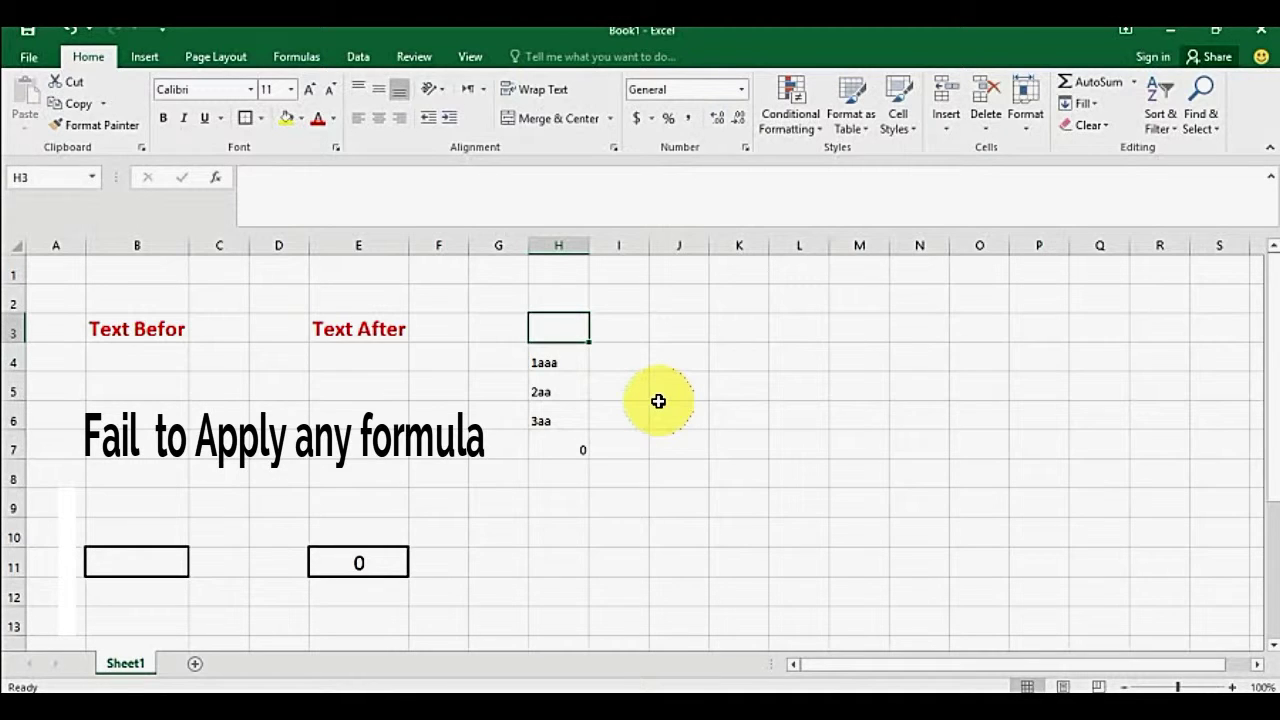
key("Down")
key("shift+Down")
key("shift+Down")
key("shift+Down")
key("Delete")
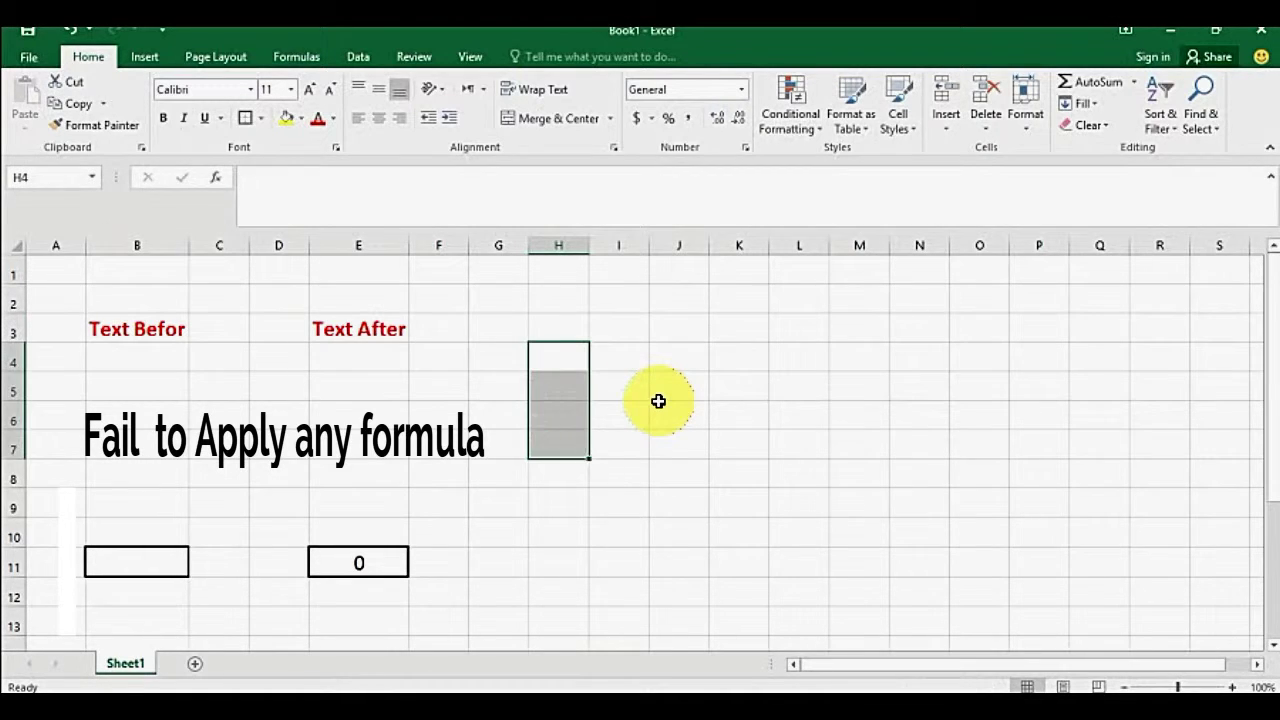
key("Left")
key("Left")
key("Left")
key("Left")
key("Left")
key("Left")
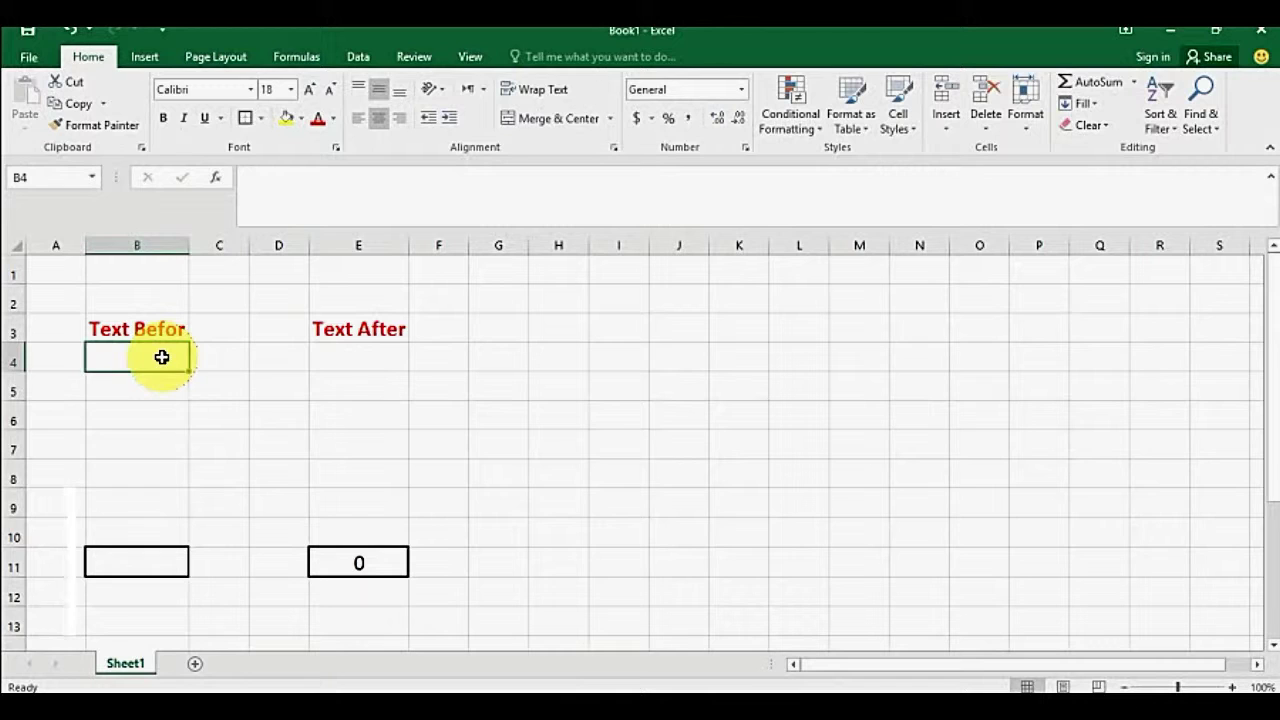
- Enter 2, 3, 5, 6, 76, 42 and 2 into B4:B10
type("2")
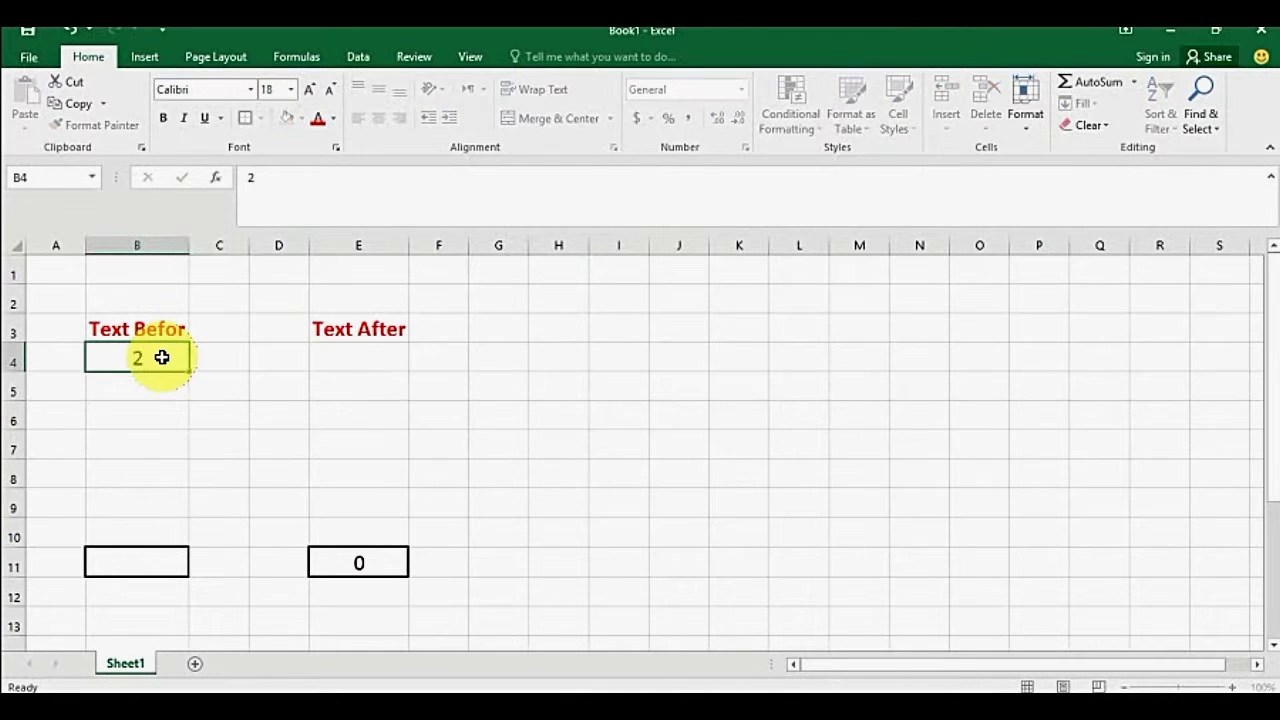
type(" 3 5 6")
key("Return")
type("7")
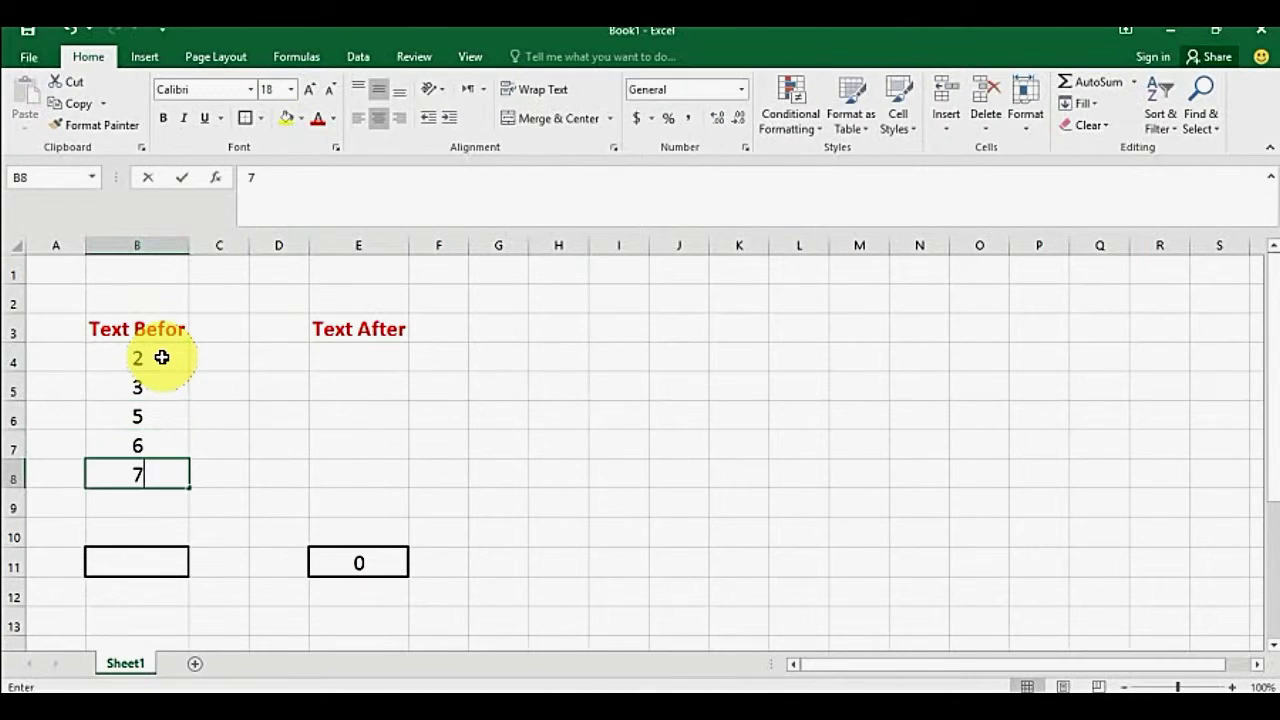
type("6")
key("Return")
type("42")
key("Return")
type("2")
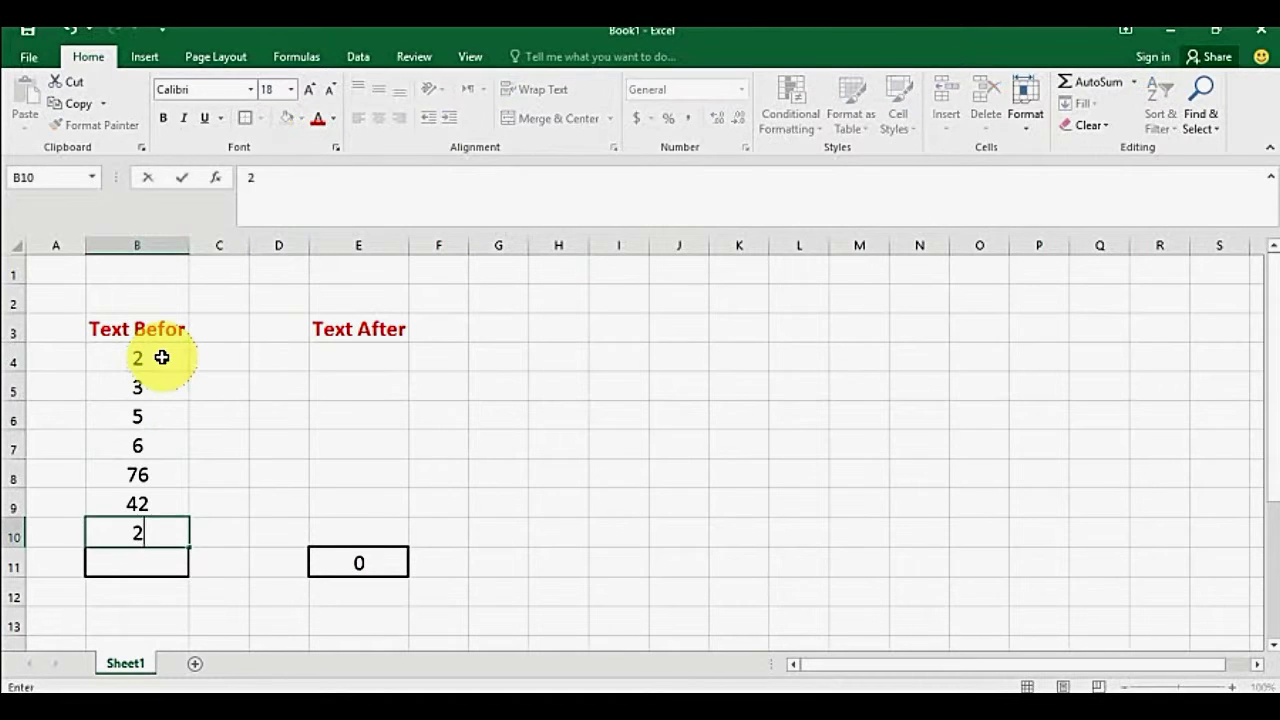
key("Return")
- AutoSum B4:B10 in B11 to get 136, then select B4:B11
key("alt+equal")
key("Return")
key("Up")
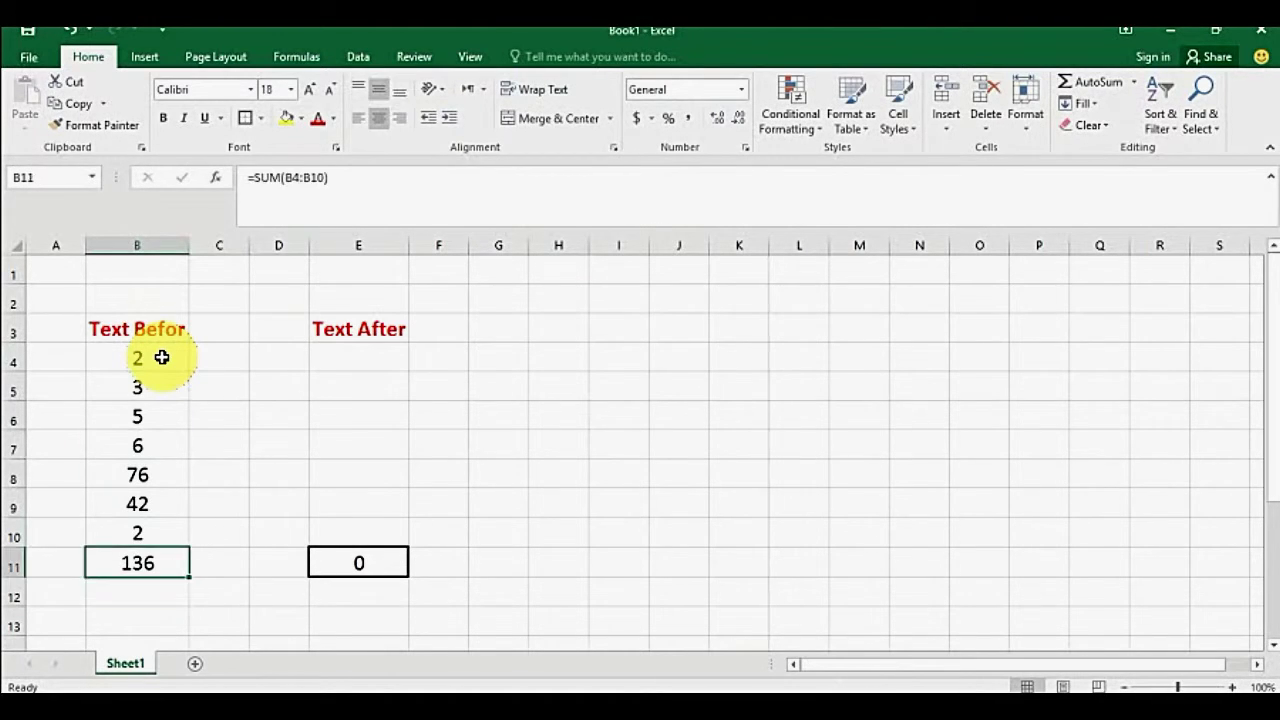
key("Up")
key("Up")
key("Up")
key("Up")
key("Up")
key("Up")
key("Up")
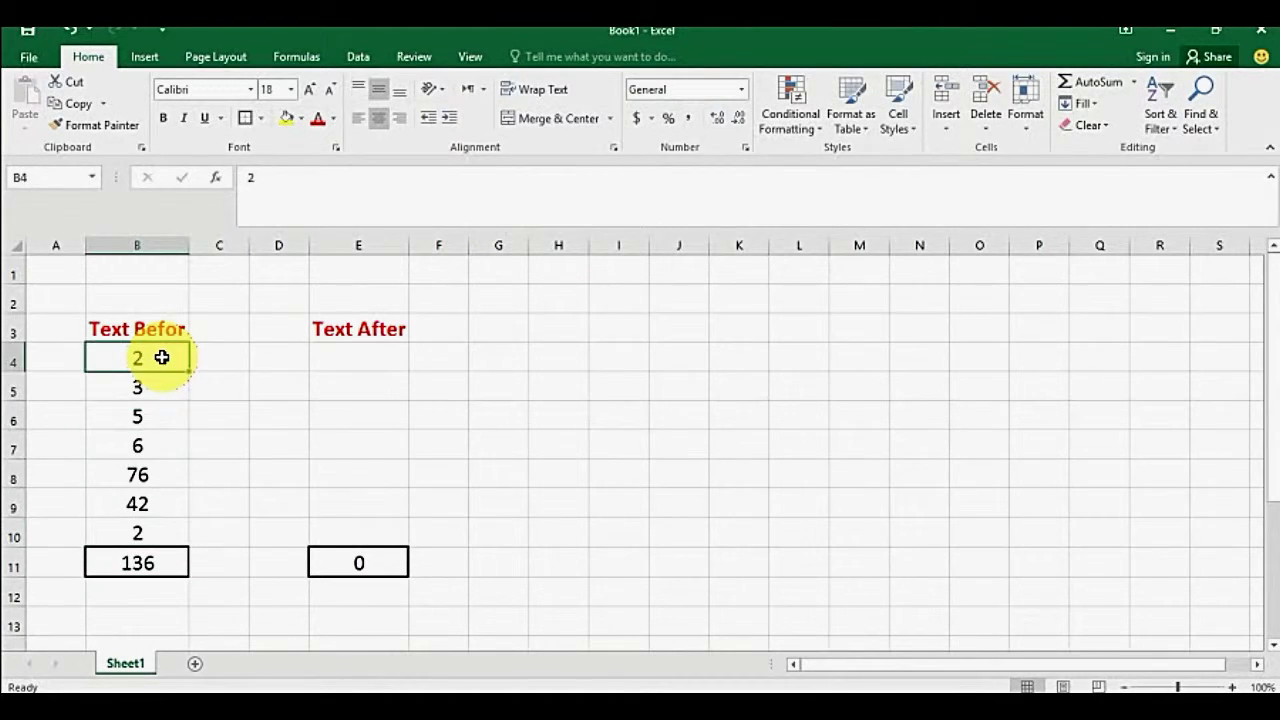
key("Down")
key("Up")
key("shift+Down")
key("shift+Down")
key("shift+Down")
key("shift+Down")
key("shift+Down")
key("shift+Down")
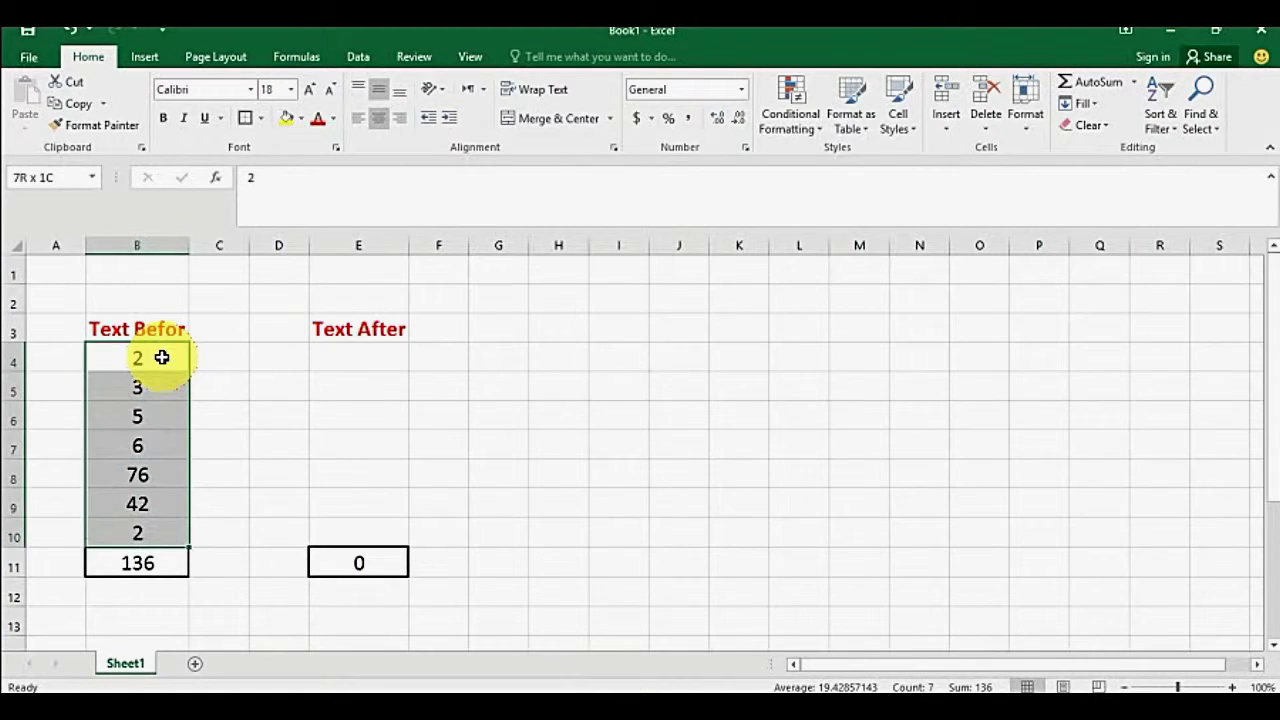
key("Up")
key("Down")
key("shift+Down")
key("shift+Down")
key("shift+Down")
key("shift+Down")
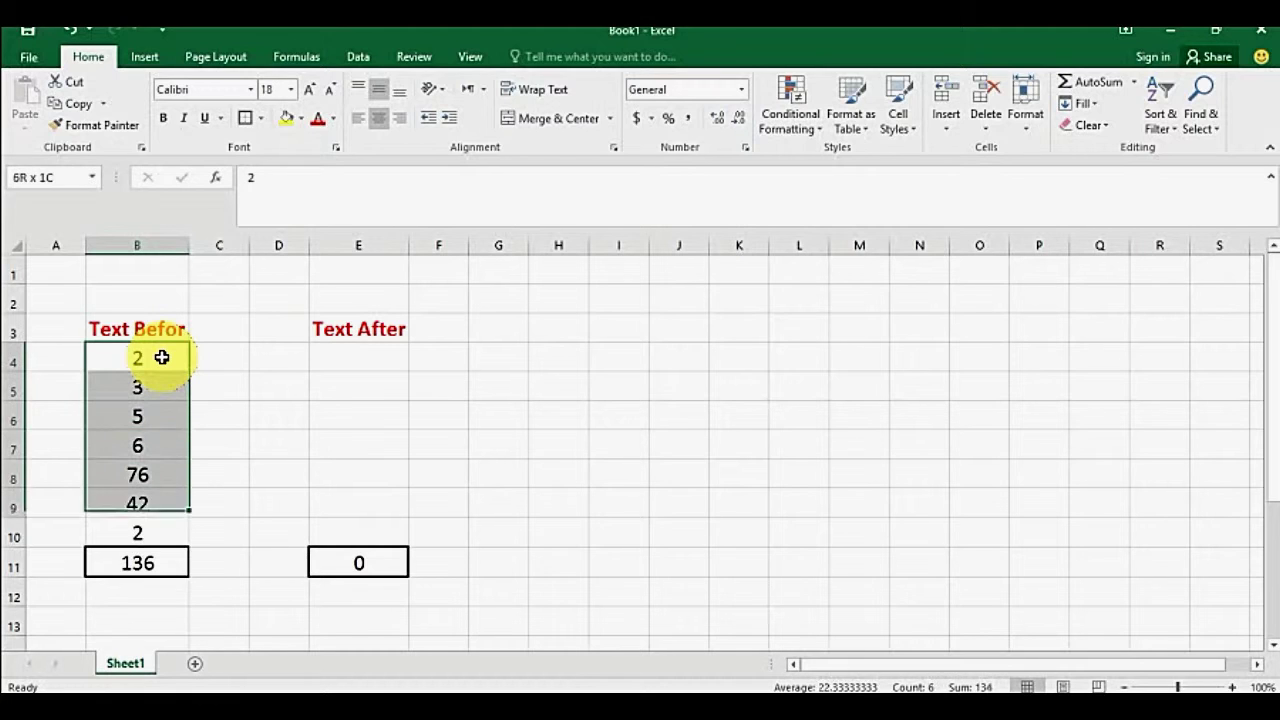
key("shift+Down")
key("shift+Down")
- Open the Custom number format category in Format Cells for B4:B11
right_click(165, 401)
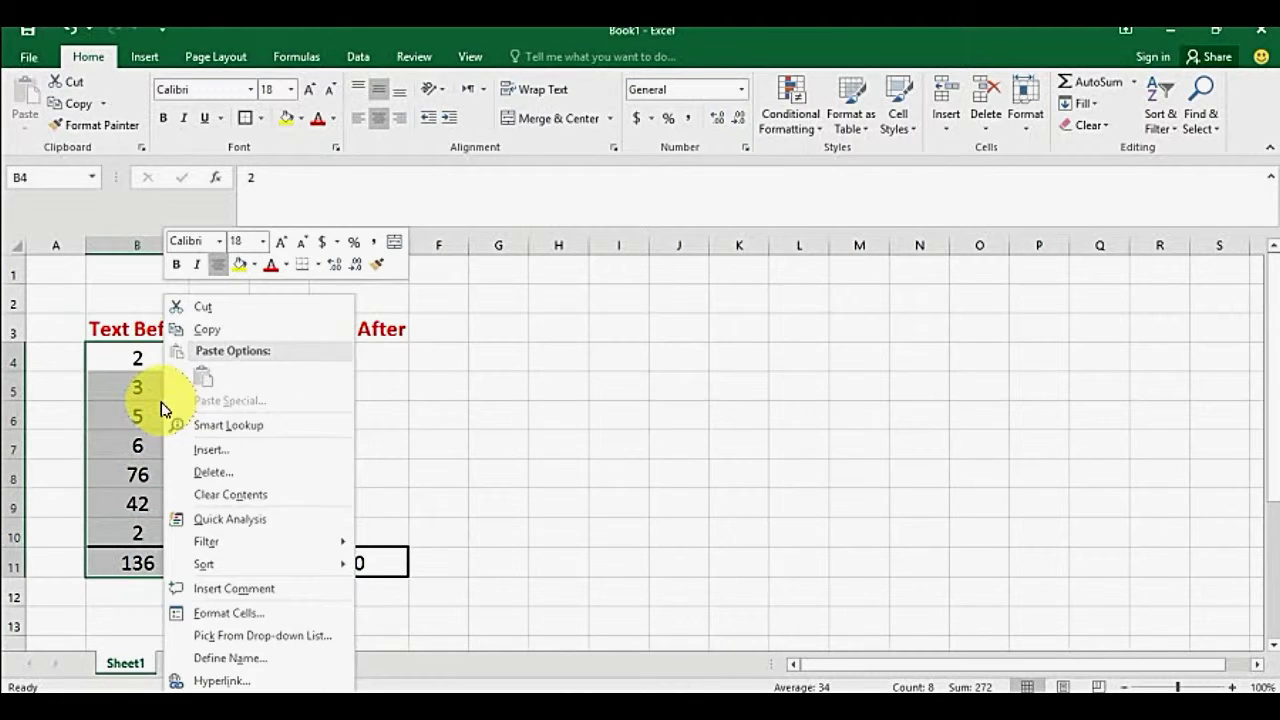
left_click(253, 616)
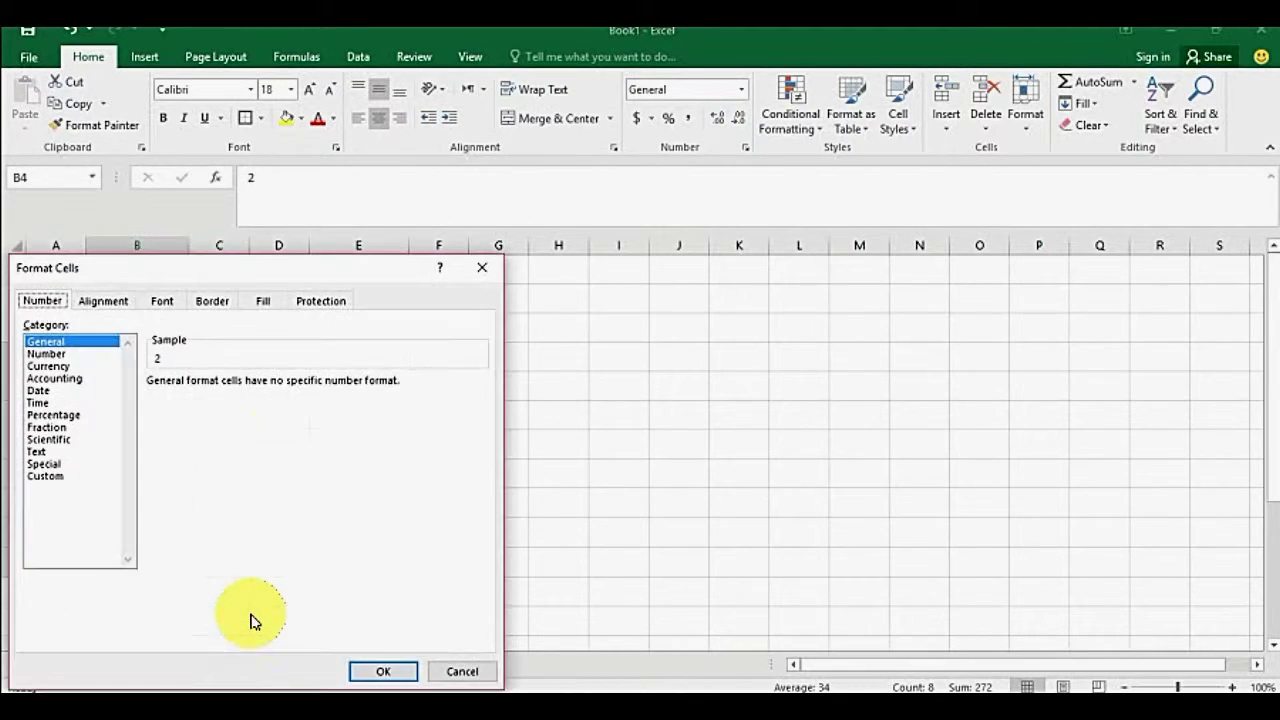
left_click(46, 476)
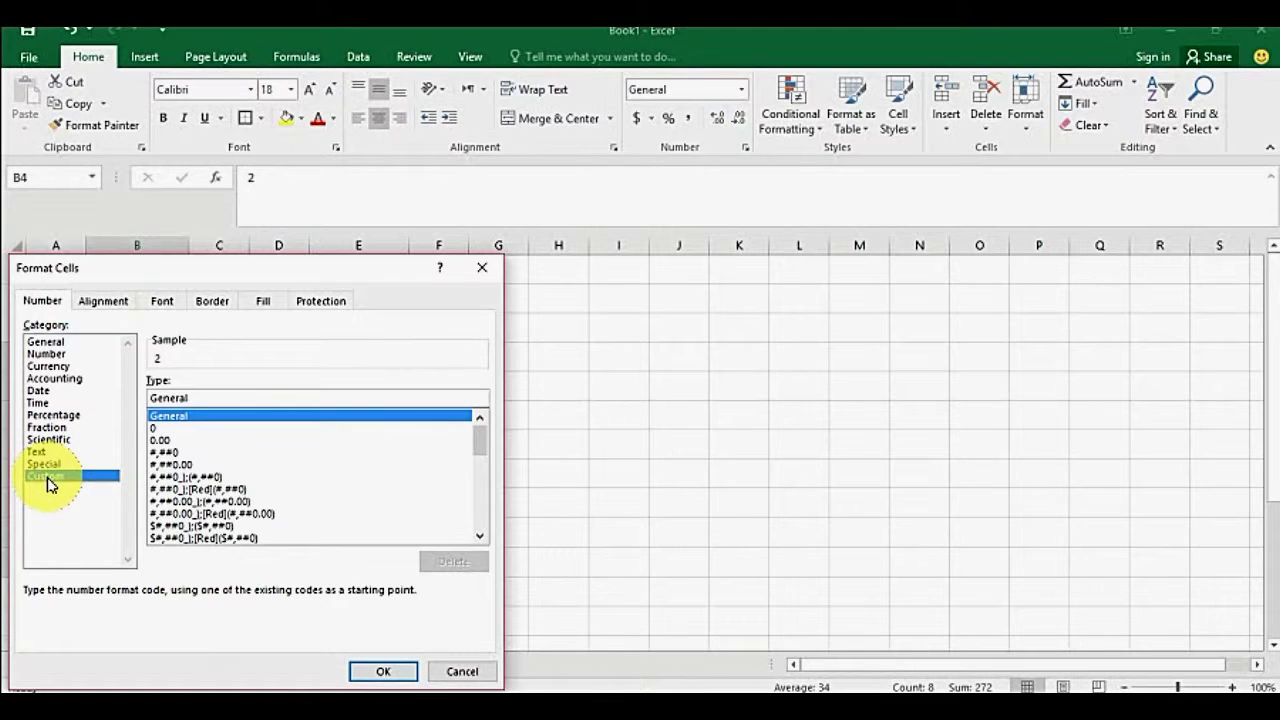
left_click_drag(200, 398, 146, 399)
left_click(210, 418)
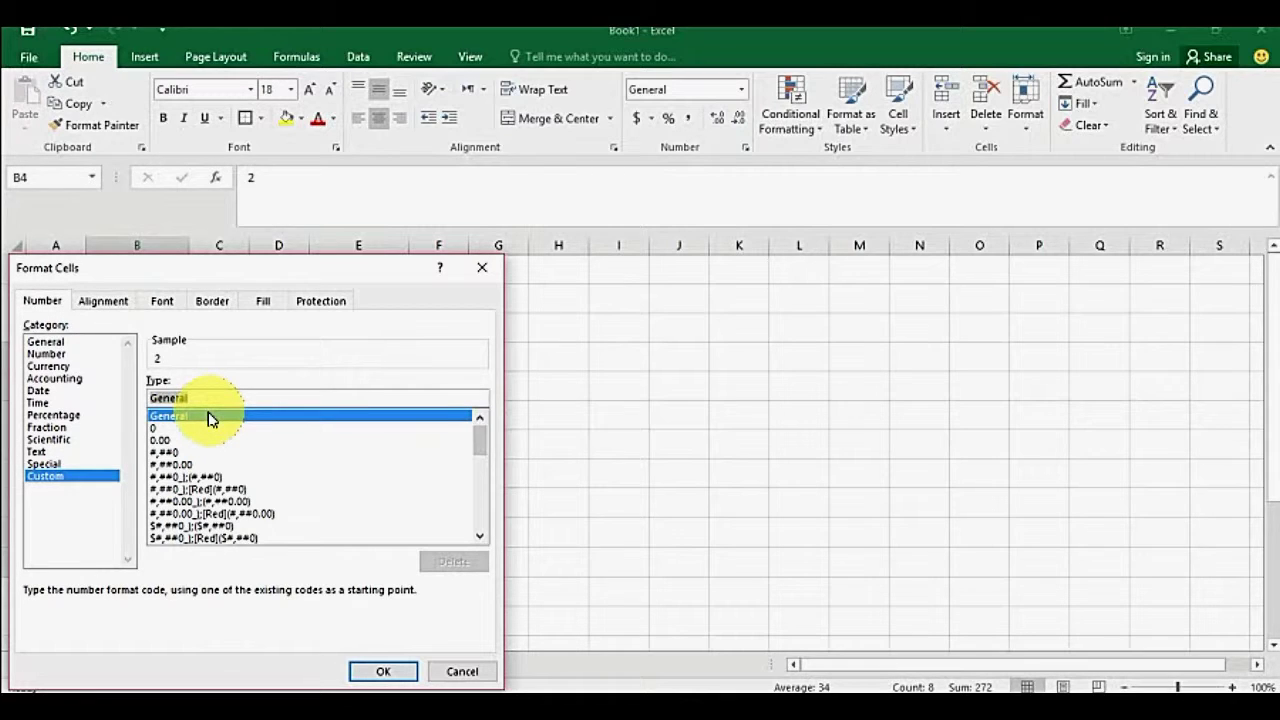
type("c")
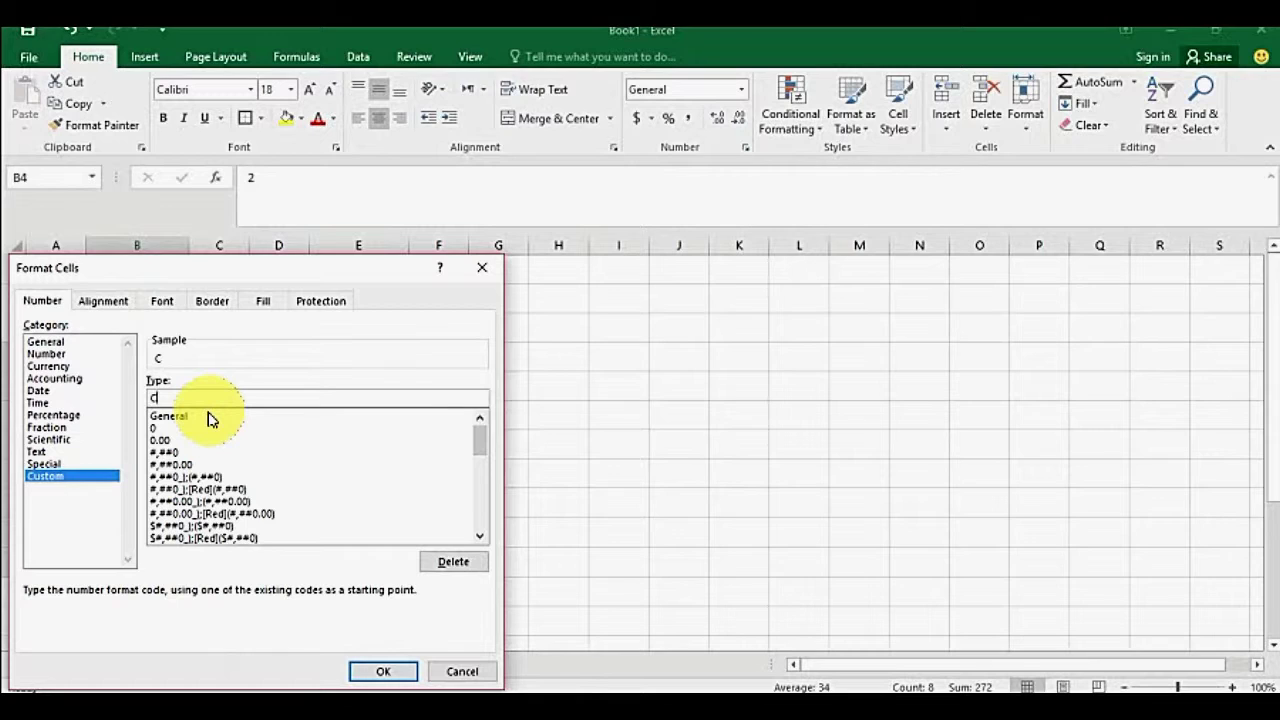
key("BackSpace")
- Apply the custom format "No#" 0 so B4:B11 show No# 2 through No# 136
type("No.")
key("BackSpace")
key("BackSpace")
key("BackSpace")
type("\"No#")
type("\"")
type(" ,")
type("0")
key("BackSpace")
key("BackSpace")
type("0")
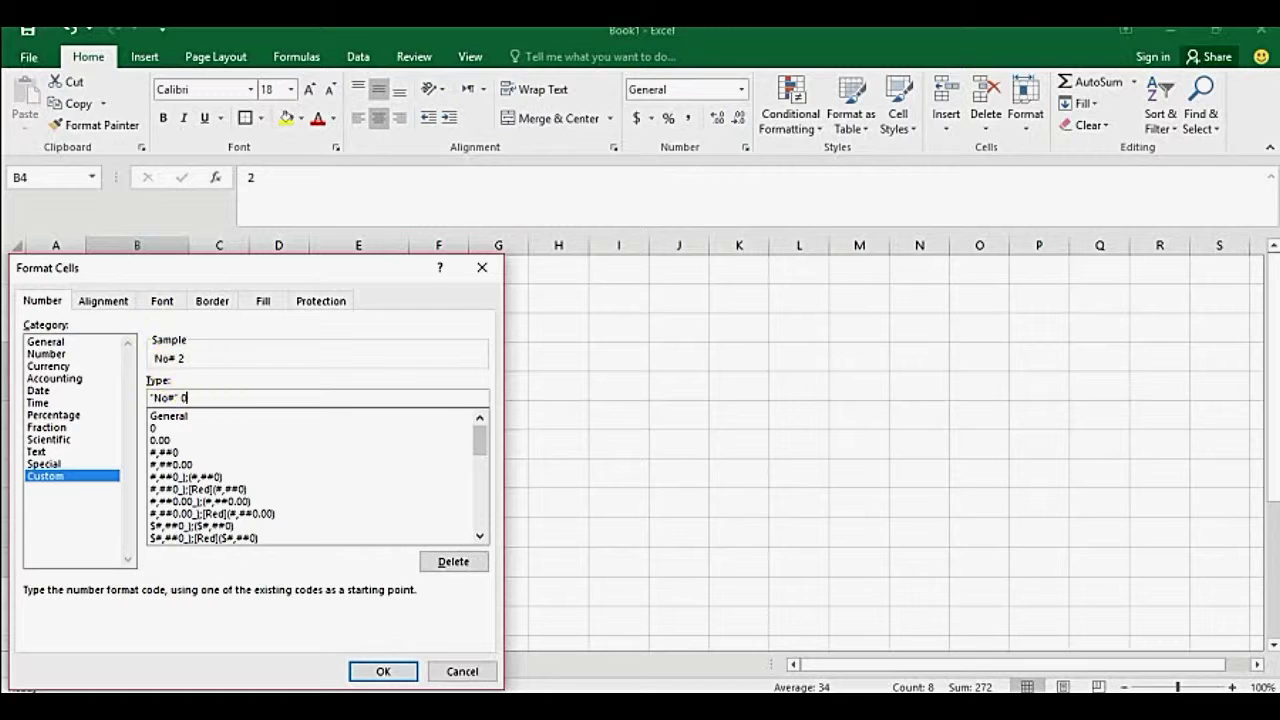
left_click(381, 671)
left_click(160, 562)
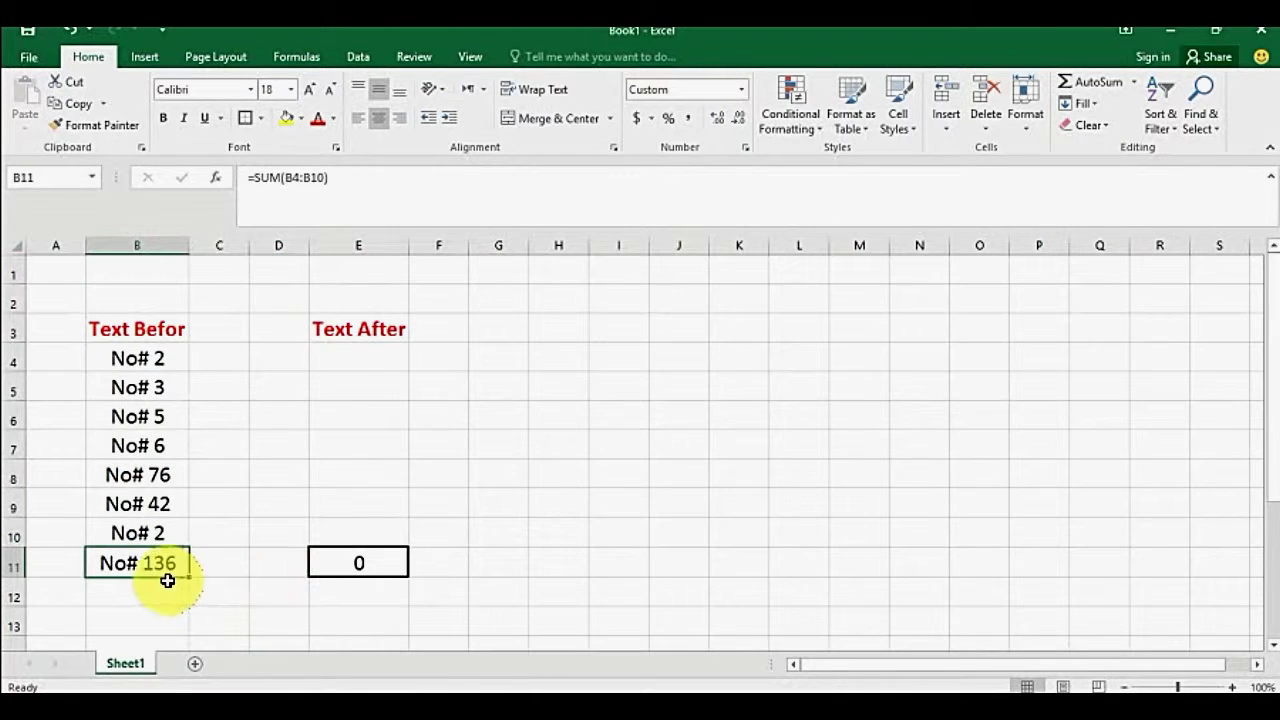
left_click(150, 418)
- Set B6 to 5656565, then enter 2, 6 and 4545 into E4:E6
type("5656565")
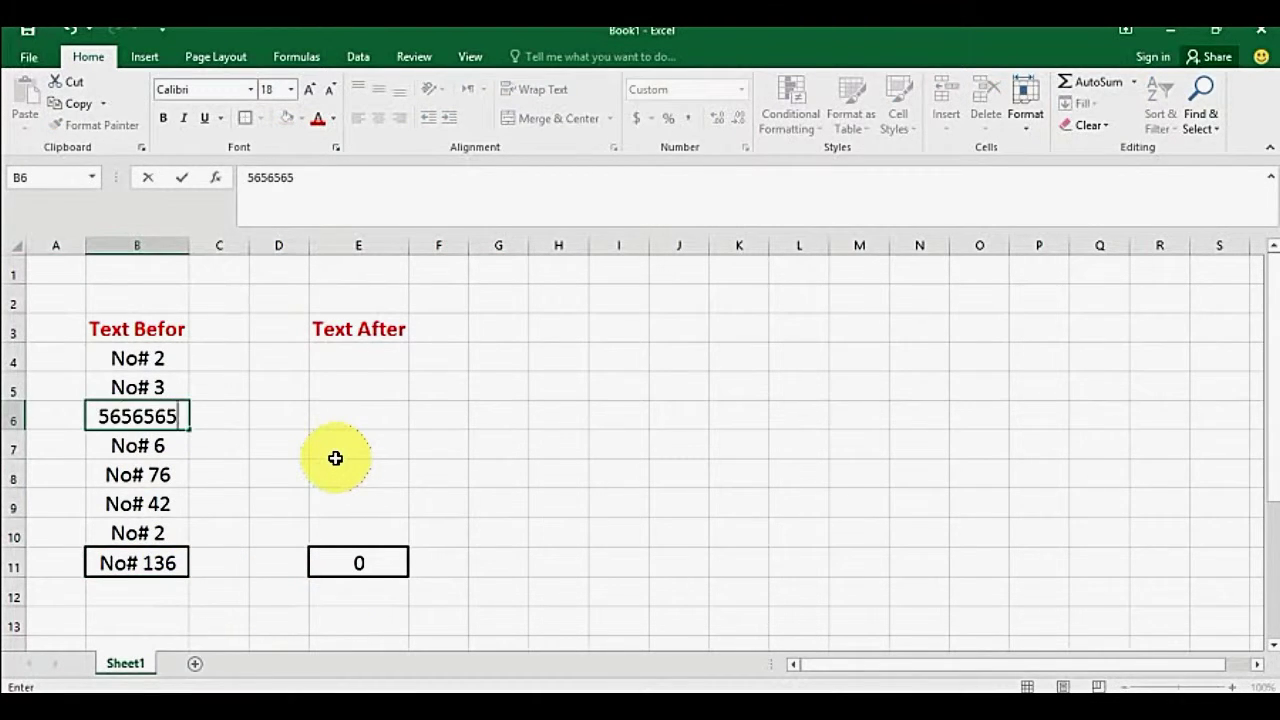
key("Return")
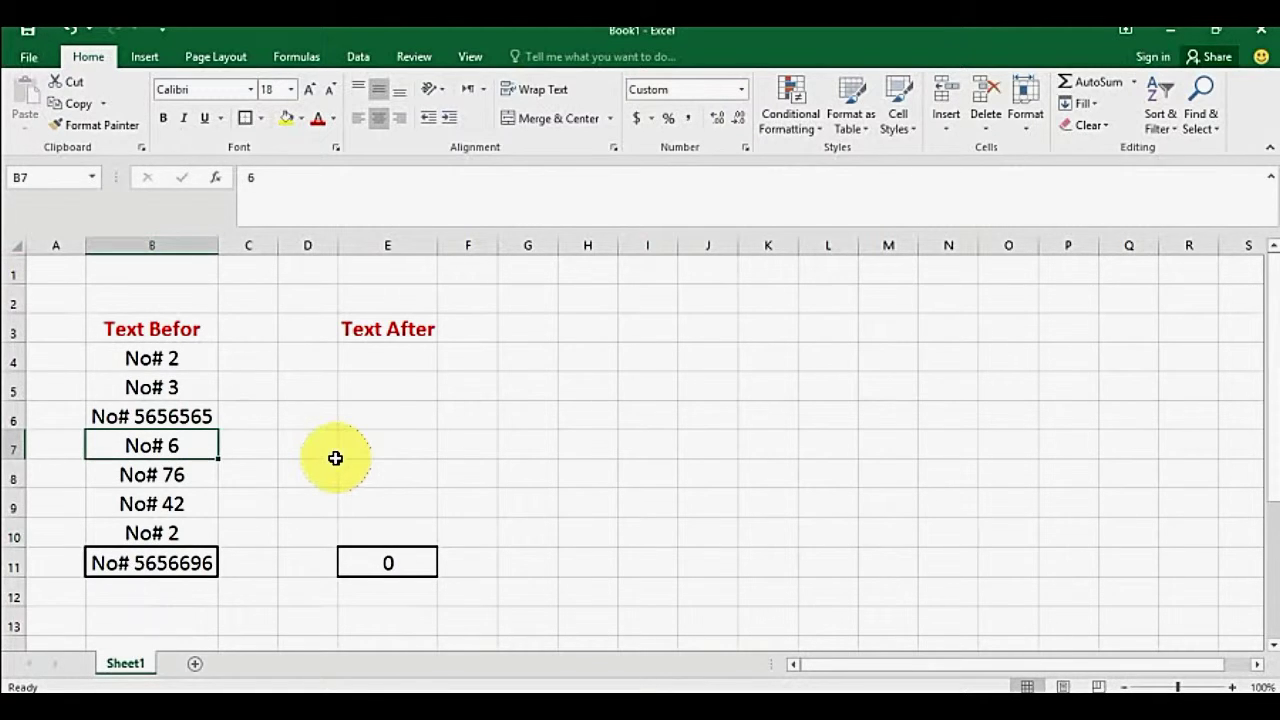
left_click(381, 361)
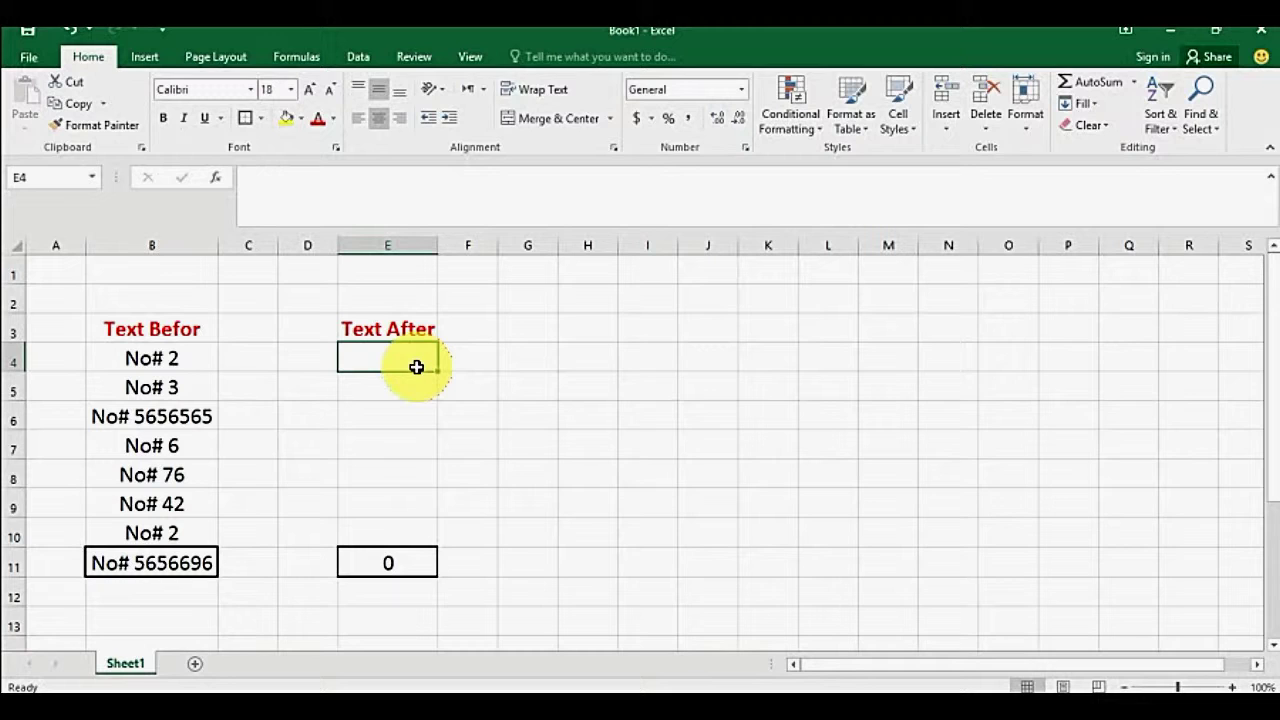
type("2")
key("Return")
type("6")
key("Return")
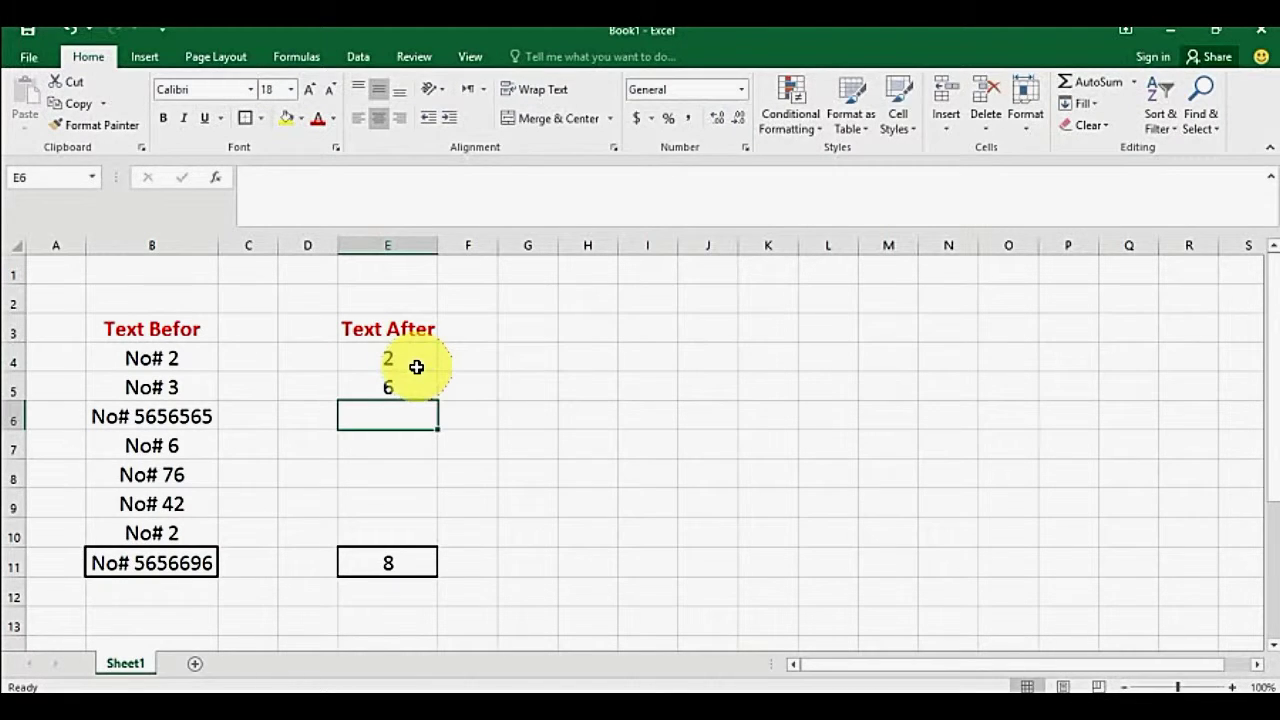
type("4545")
key("Return")
- Enter 565, 65, 33 and 3 into E7:E10 and select E4:E11
type("565")
key("Return")
type("65")
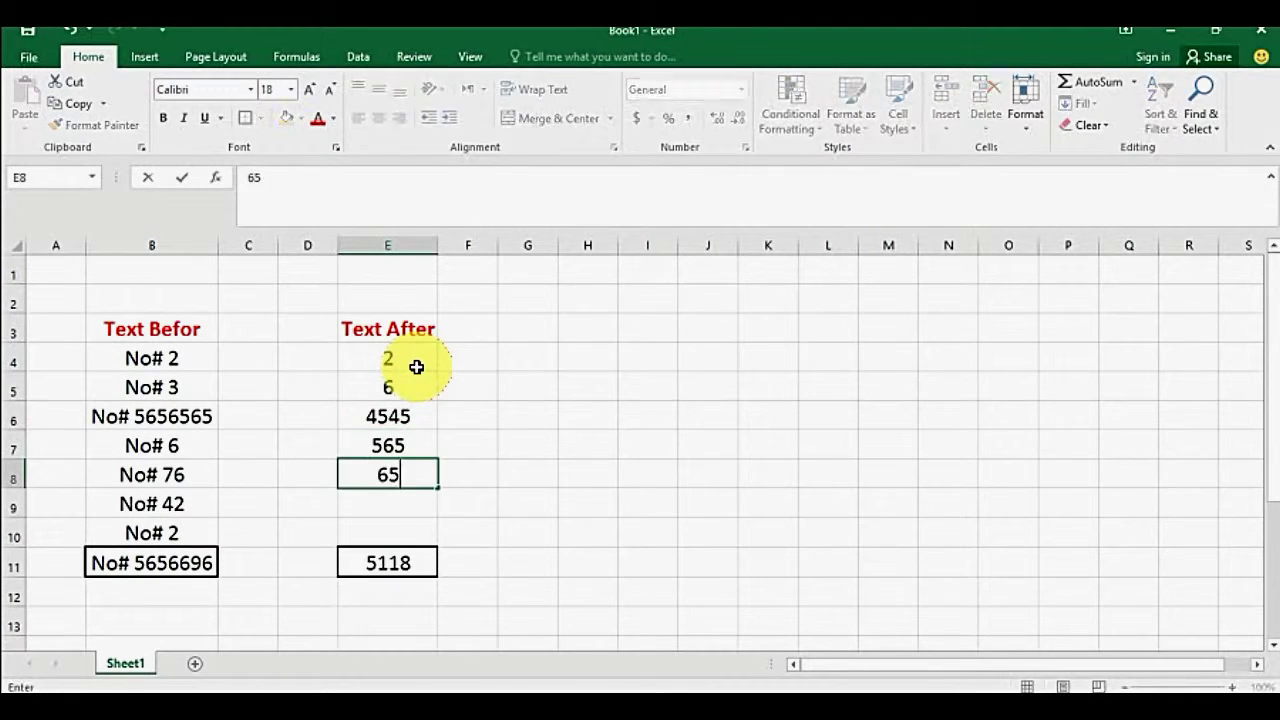
key("Return")
type("33")
key("Return")
type("3")
key("Return")
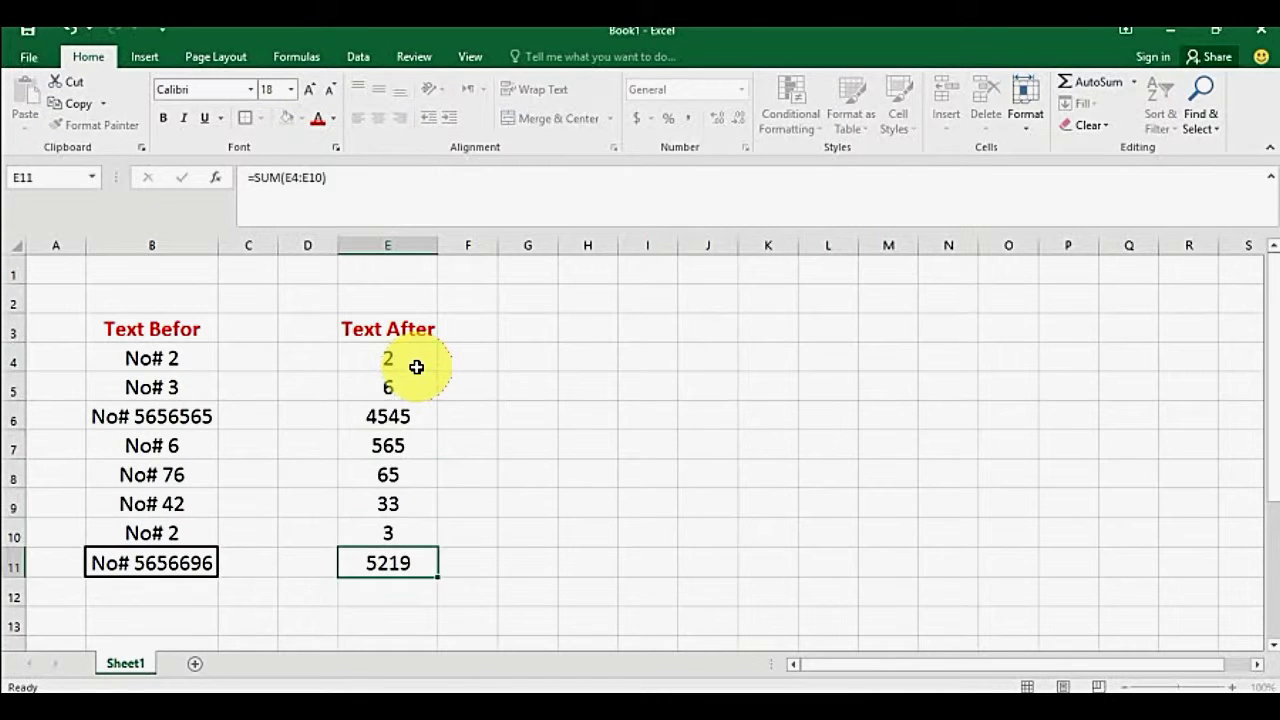
key("Up")
key("Up")
key("Down")
key("Down")
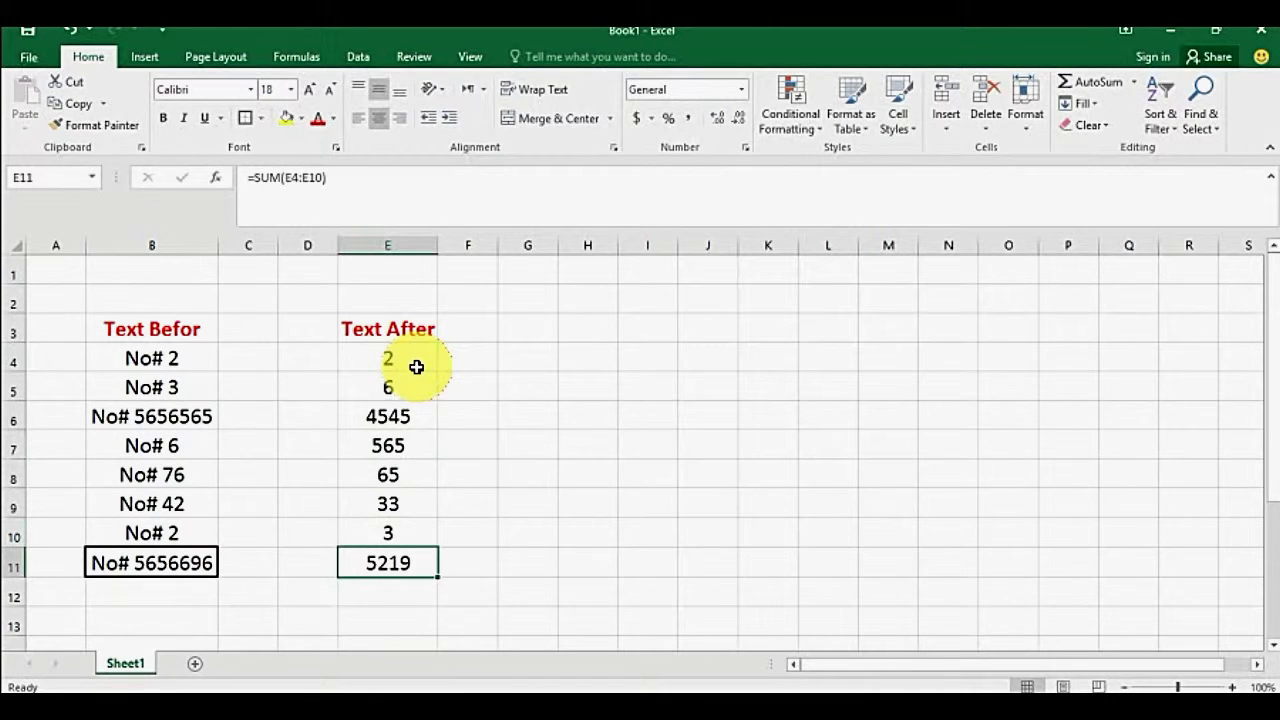
key("Up")
key("Up")
key("Up")
key("Up")
key("Up")
key("Down")
key("Up")
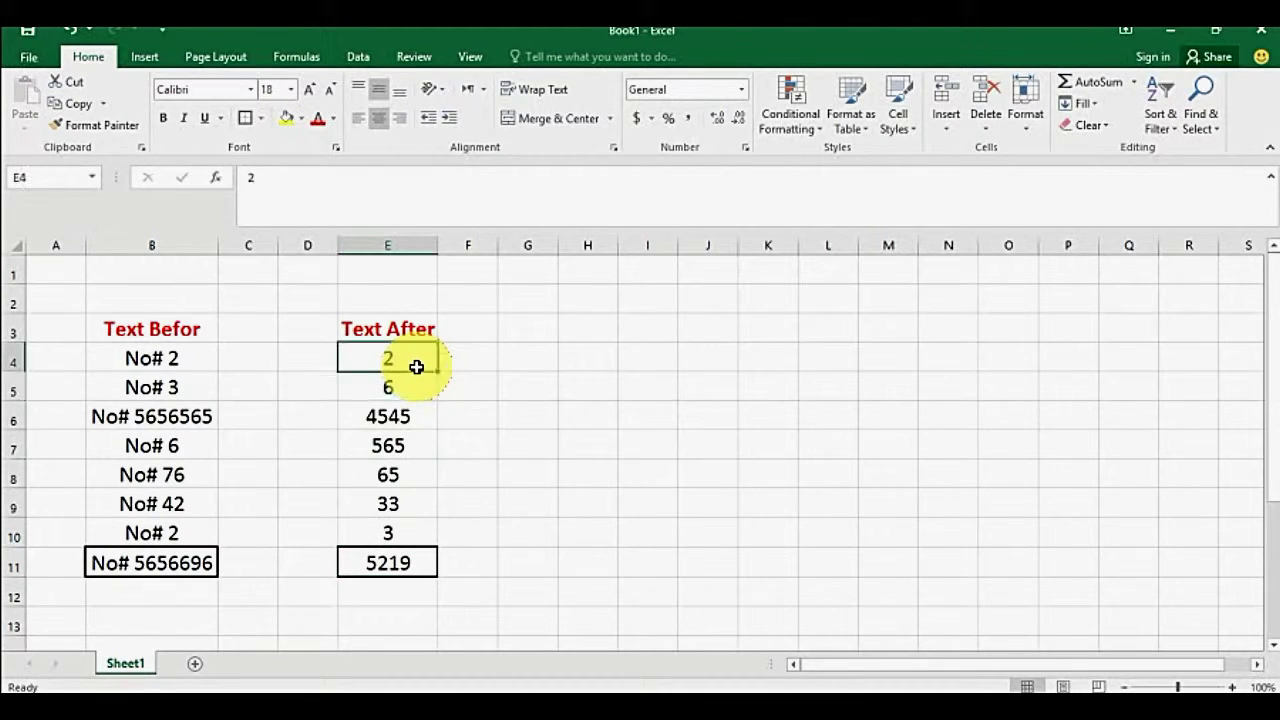
key("ctrl+shift+Down")
- Apply the custom format 0 "Dzn" to E4:E11, showing 2 Dzn through 5219 Dzn
right_click(399, 416)
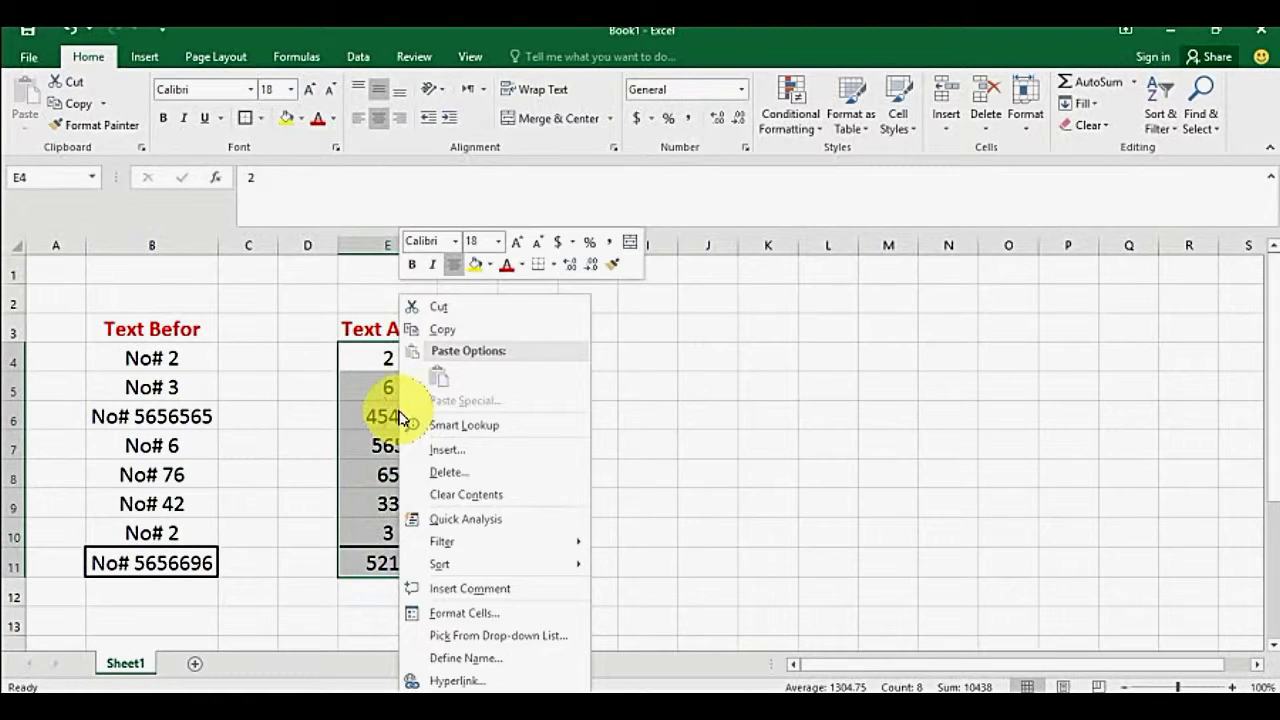
left_click(465, 614)
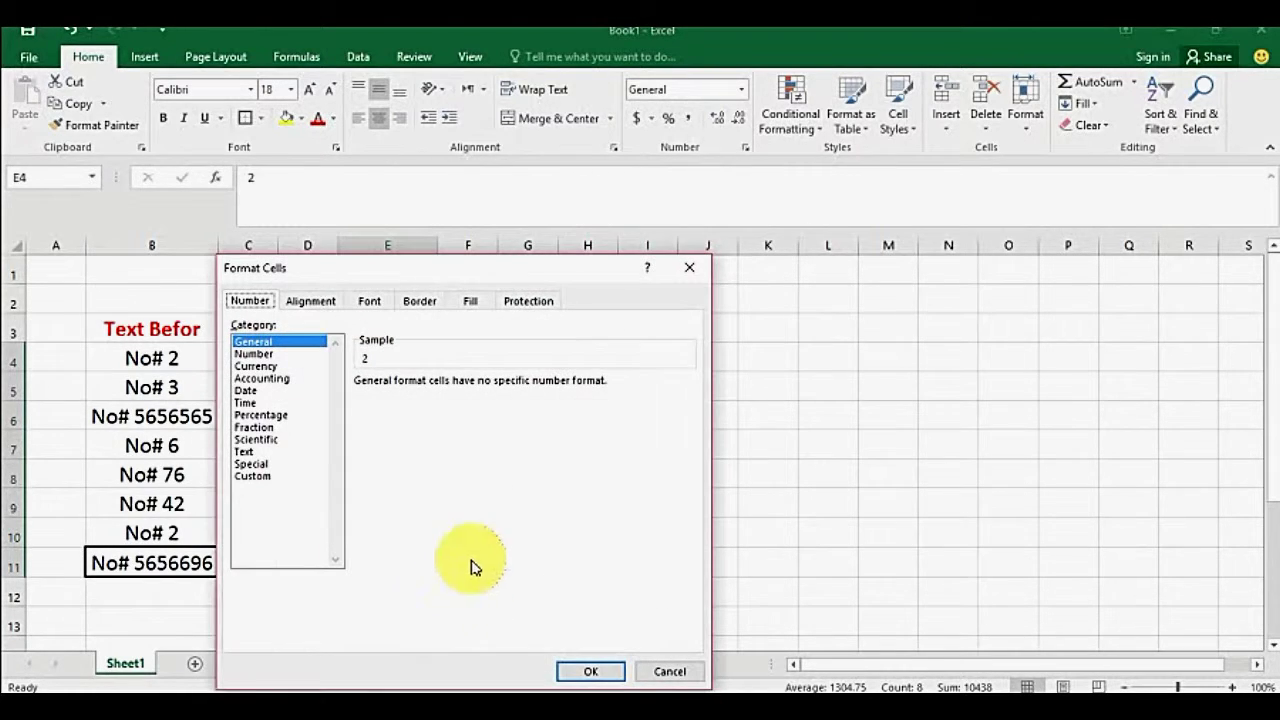
left_click(252, 477)
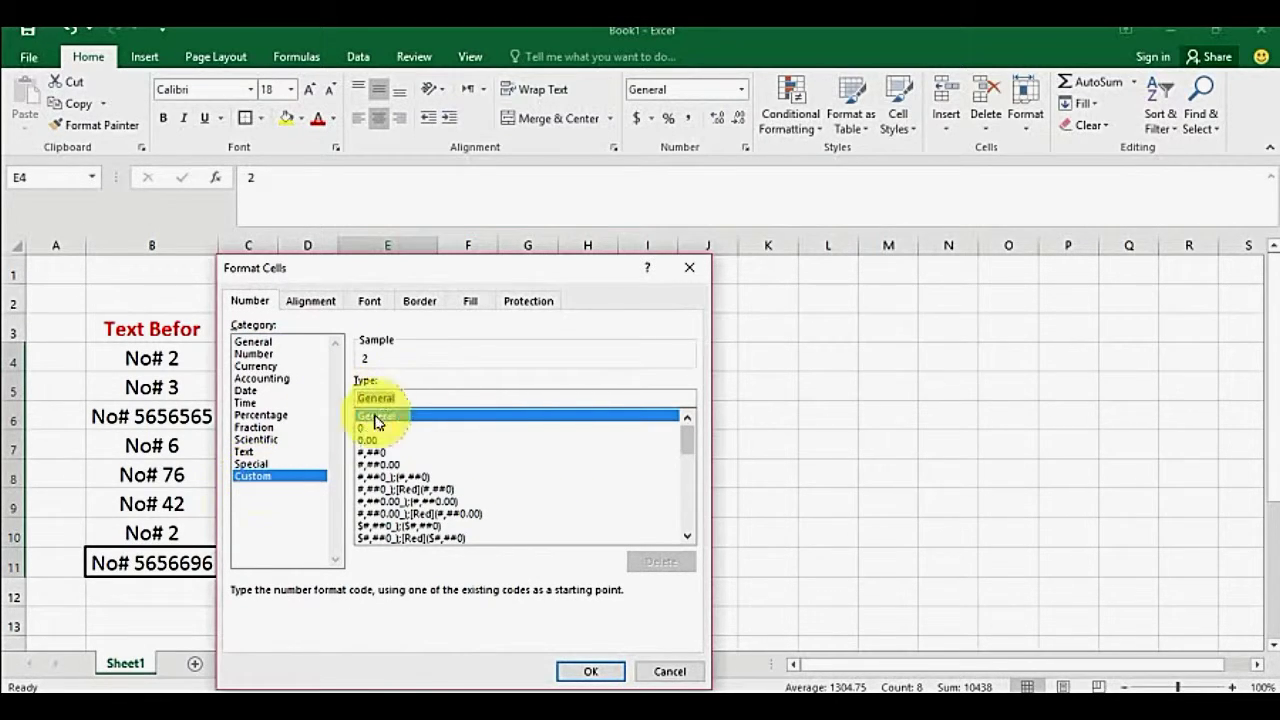
key("BackSpace")
type("\"")
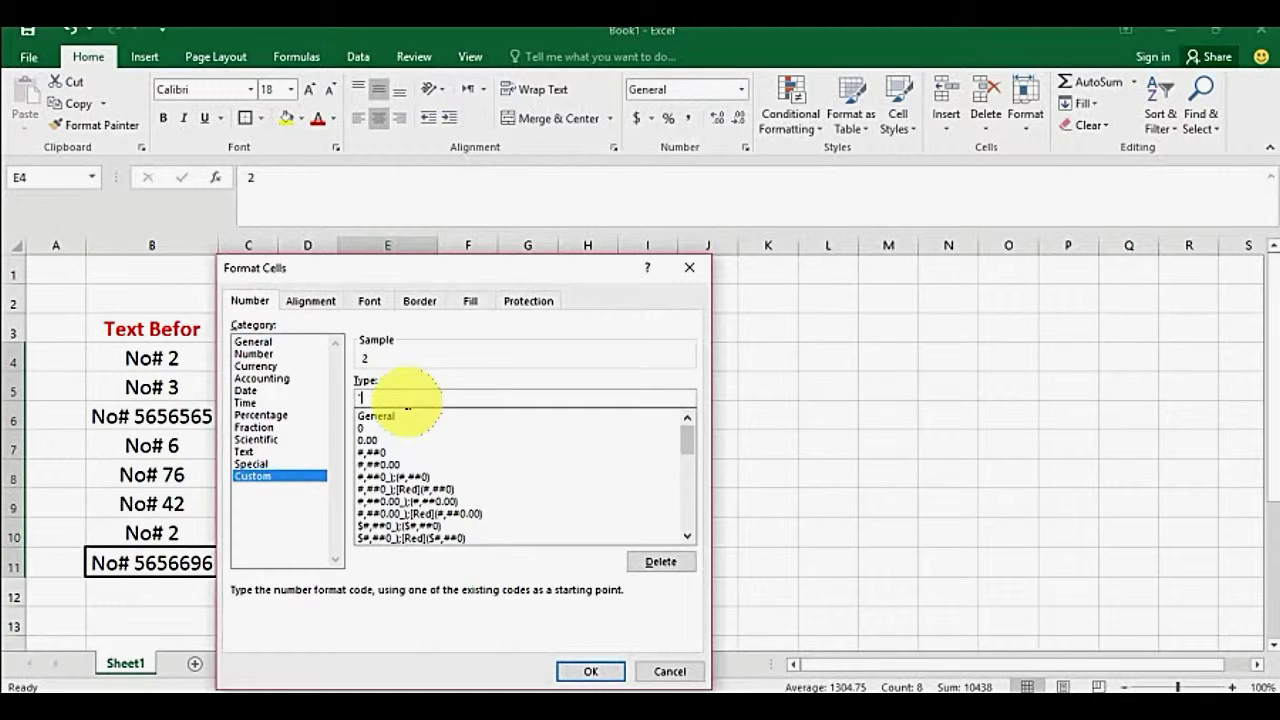
type("0")
type(" \"")
type("D")
type("zn\"")
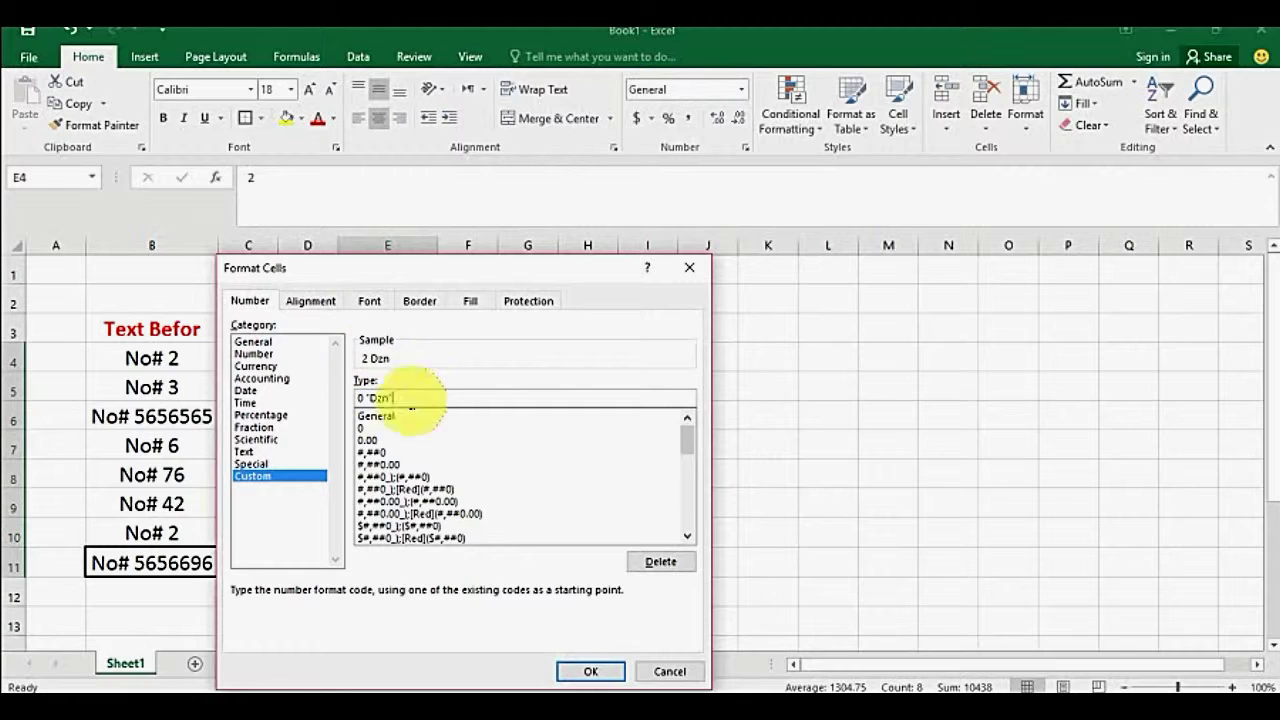
left_click(591, 673)
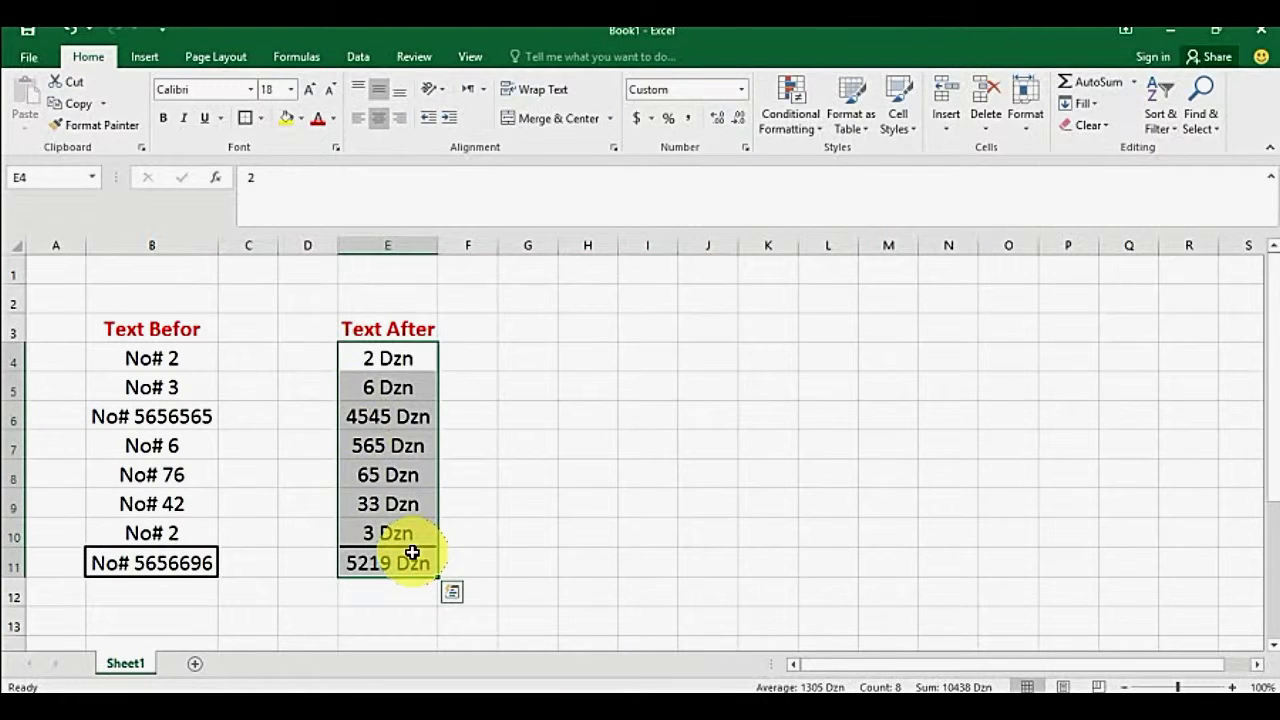
- Check the SUM formula in E11 and the underlying value in E4
left_click(400, 590)
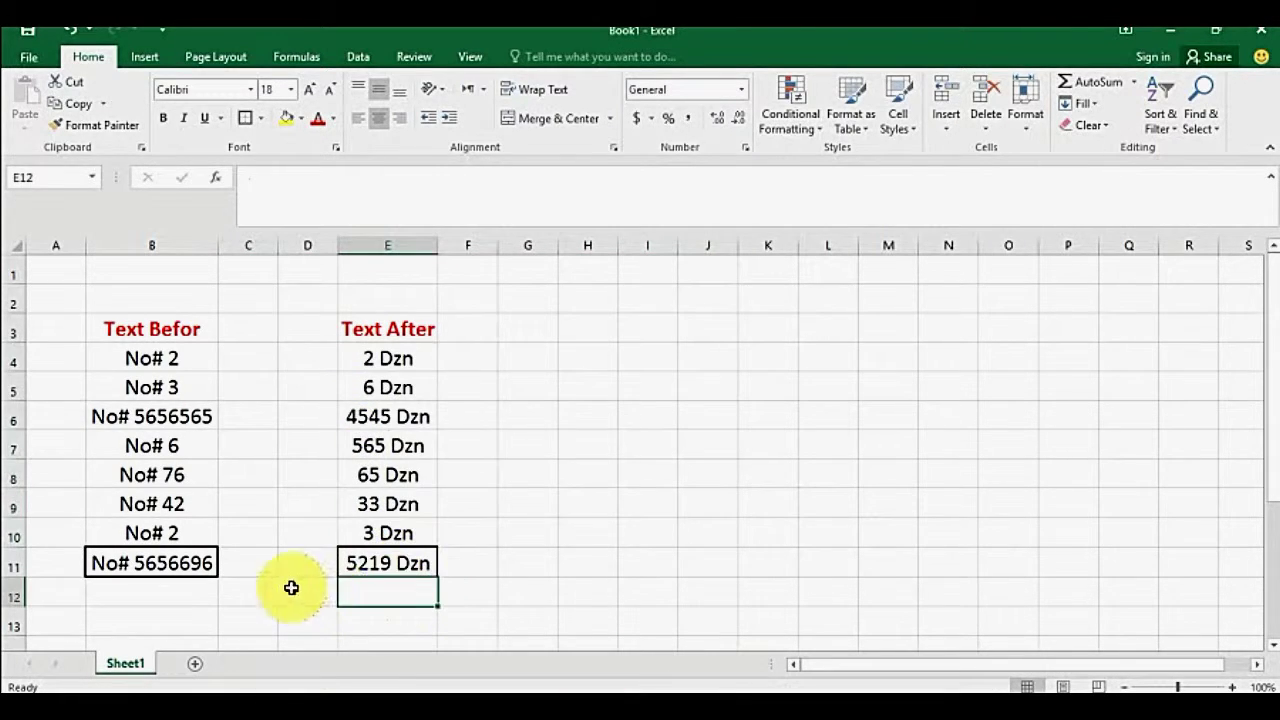
left_click(393, 548)
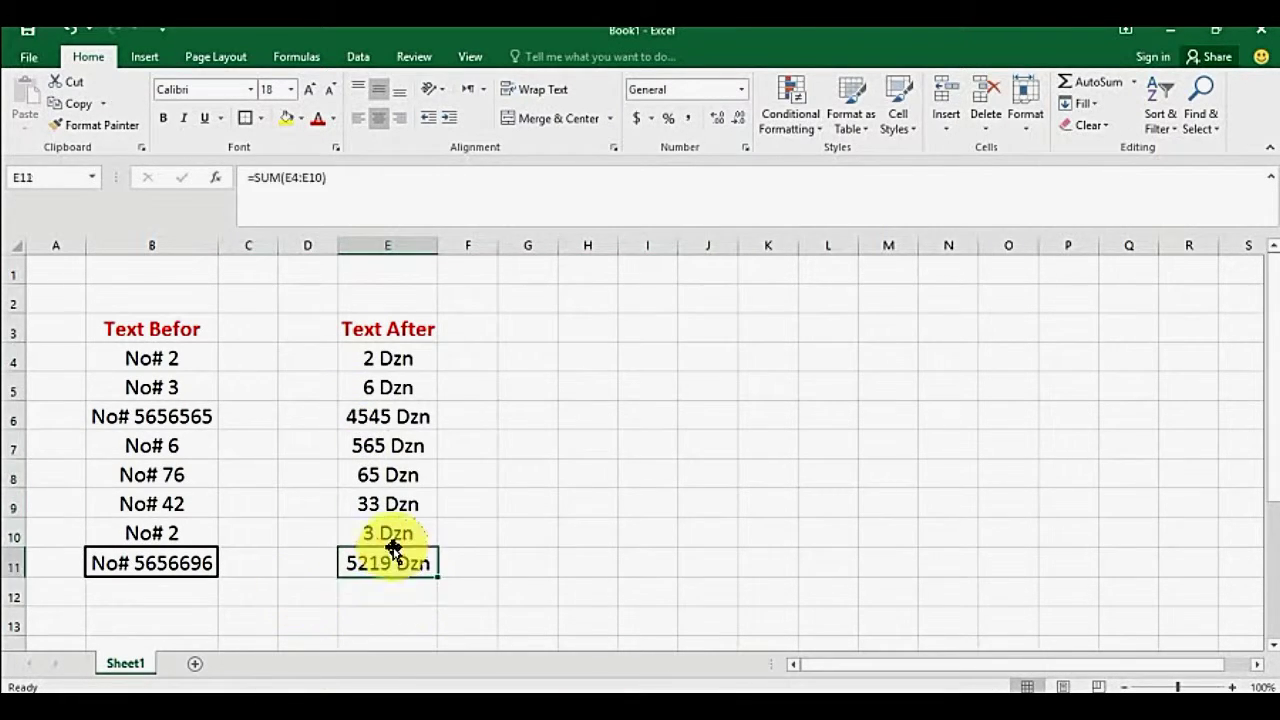
left_click(376, 356)
key("Left")
key("Left")
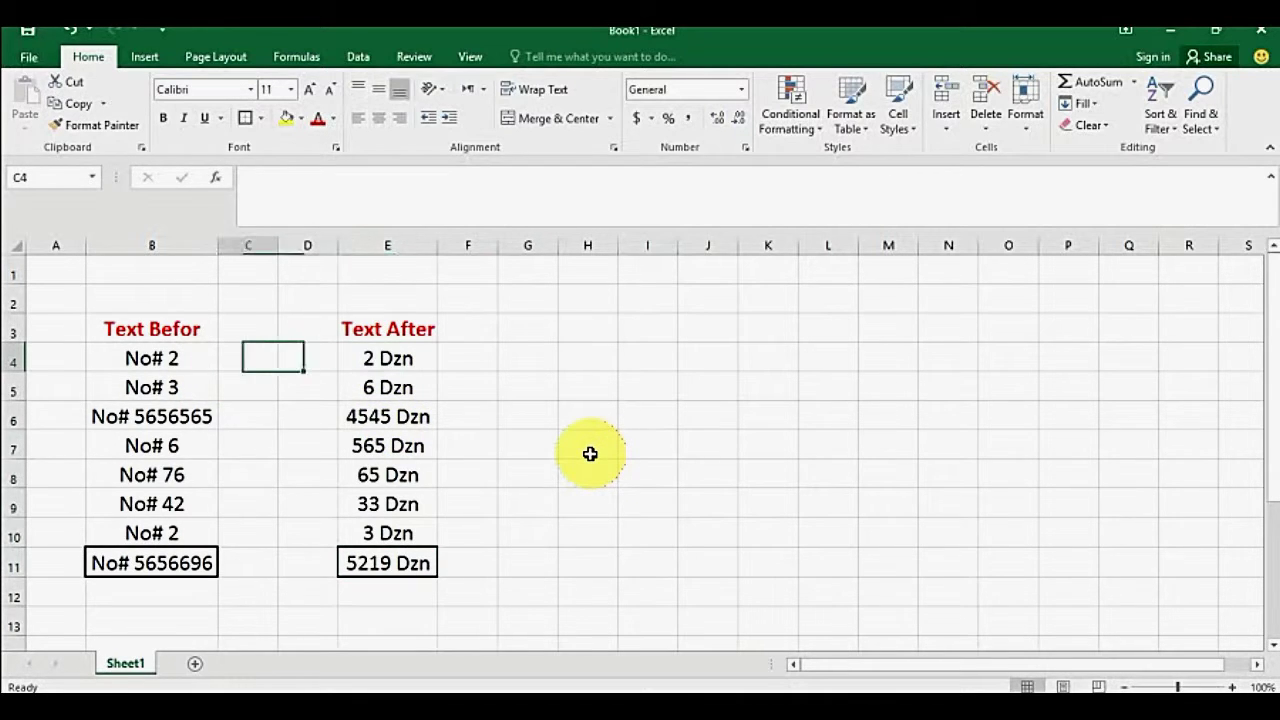
key("Left")
key("Right")
key("Right")
key("Right")
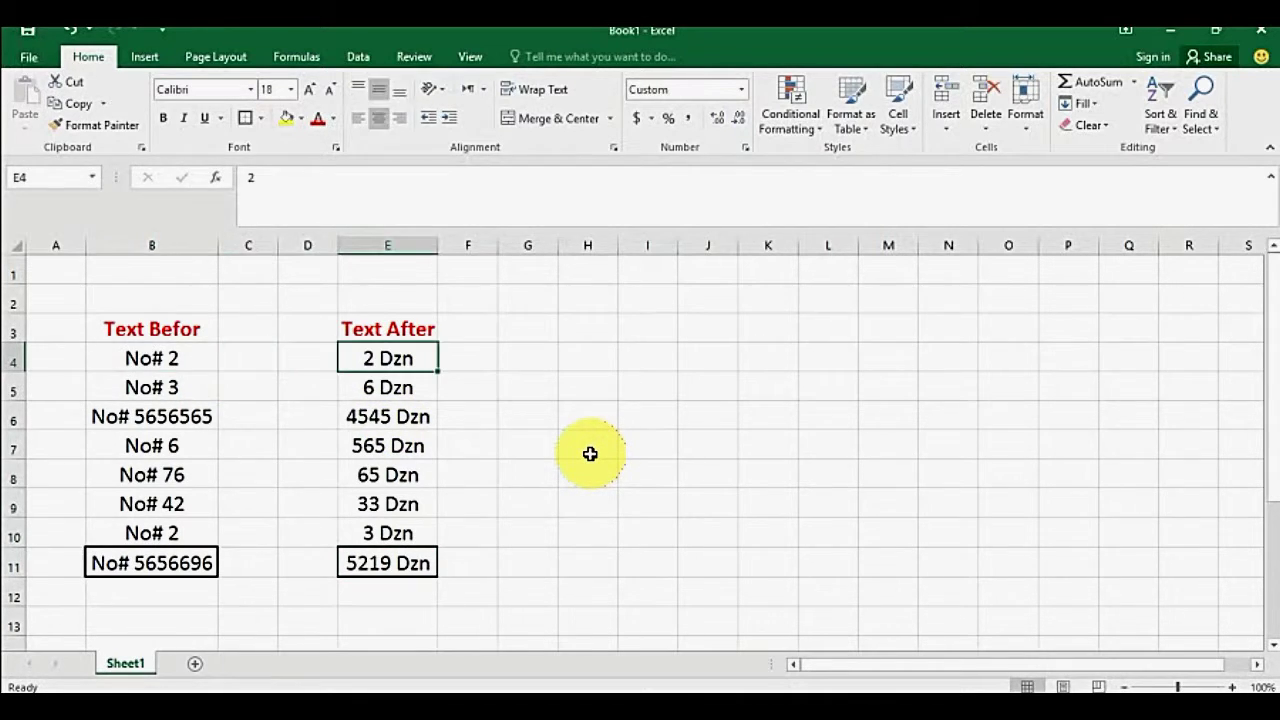
key("Down")
key("Down")
key("Up")
- Enter 121212 in E5, raising the total to 126425 Dzn, and select E6:E9
type("1212")
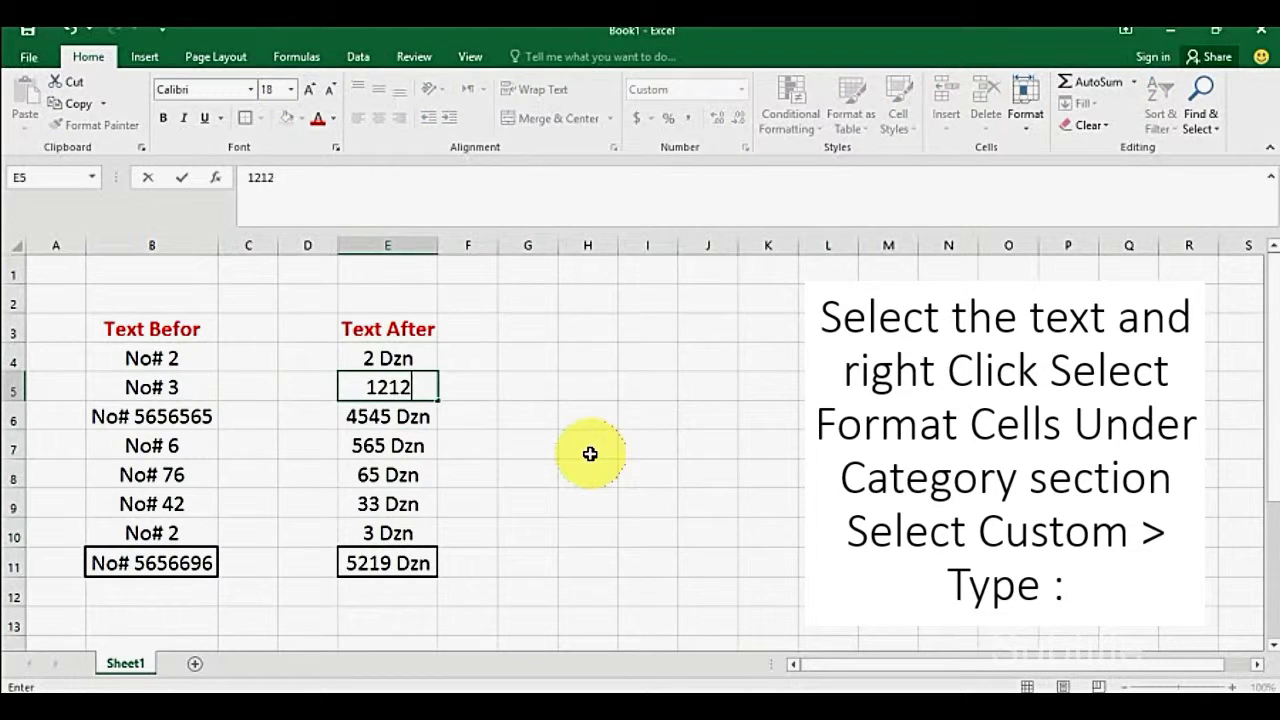
type("12")
key("Return")
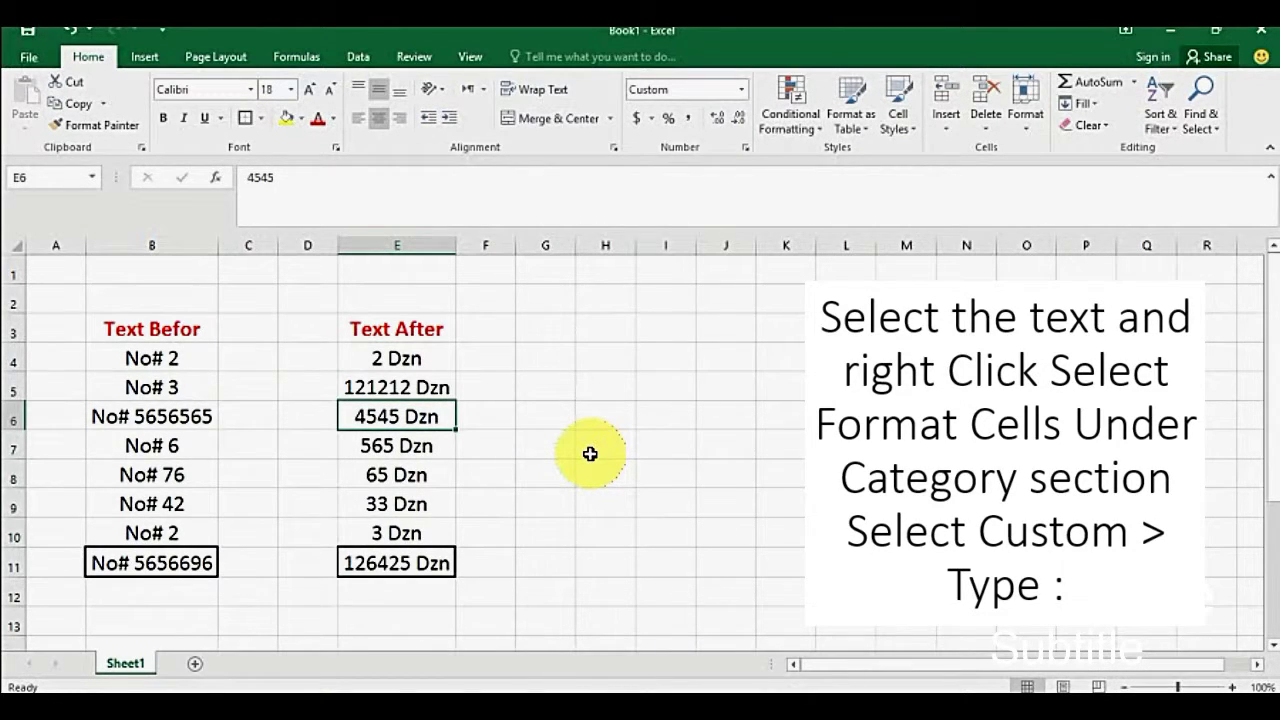
key("shift+Down")
key("shift+Down")
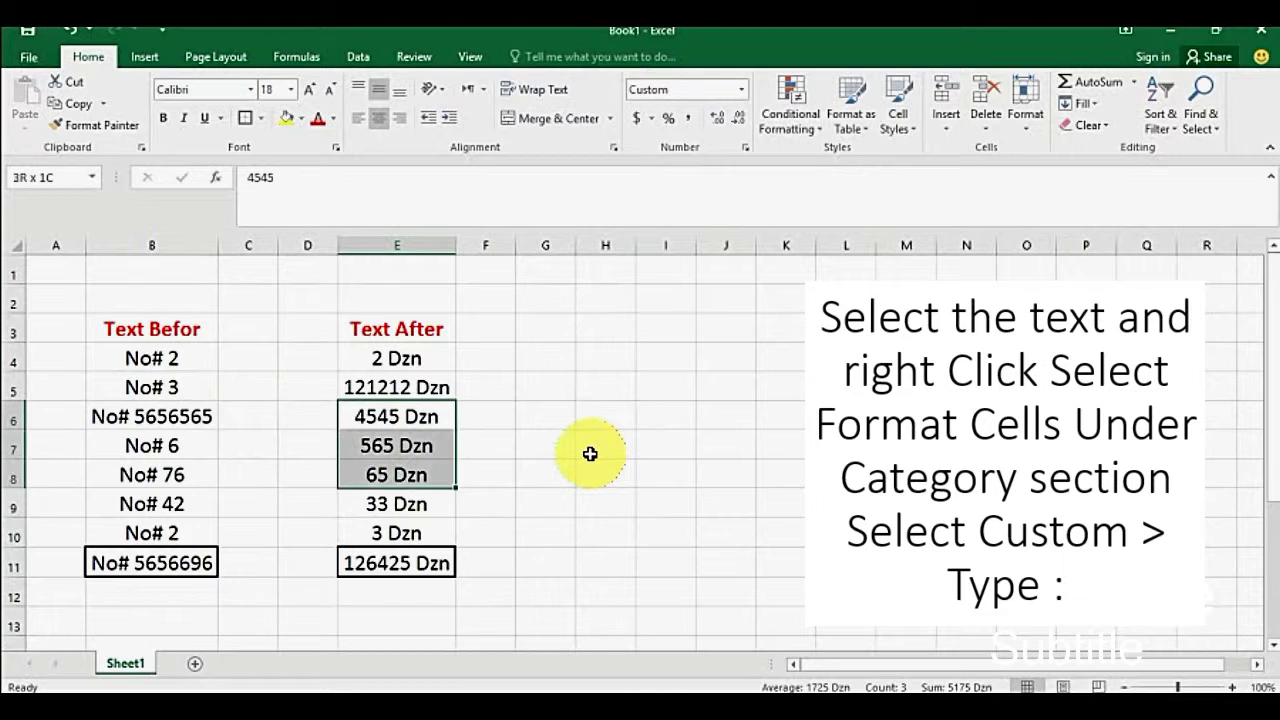
key("shift+Up")
key("shift+Up")
key("shift+Down")
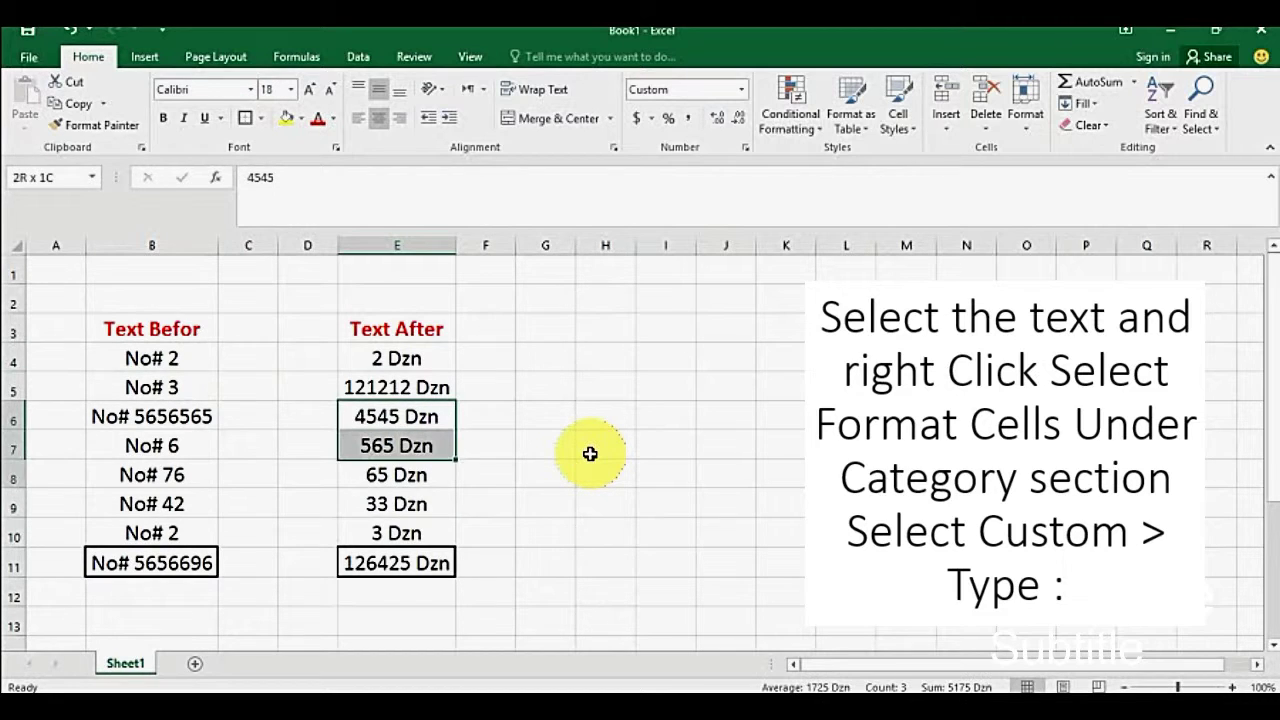
key("shift+Down")
key("shift+Down")
- Change the E6:E9 custom format to 0 "Dzn32323"
right_click(433, 472)
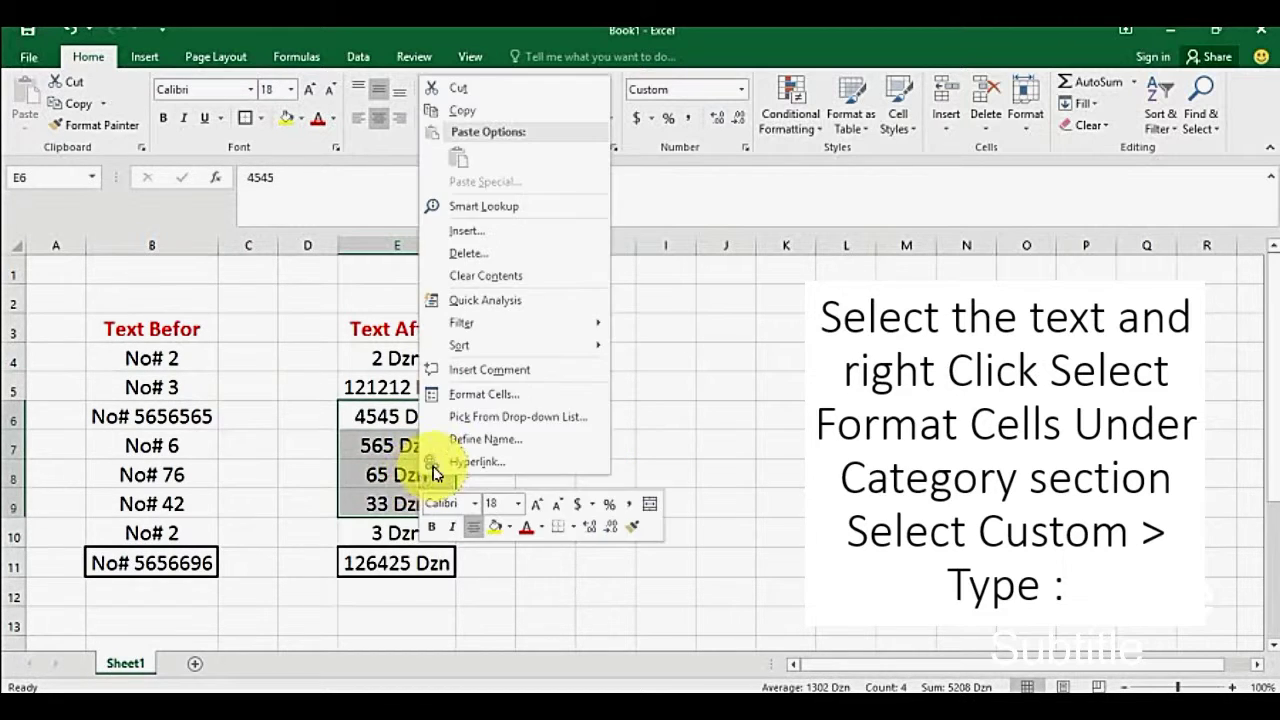
left_click(484, 394)
left_click(402, 309)
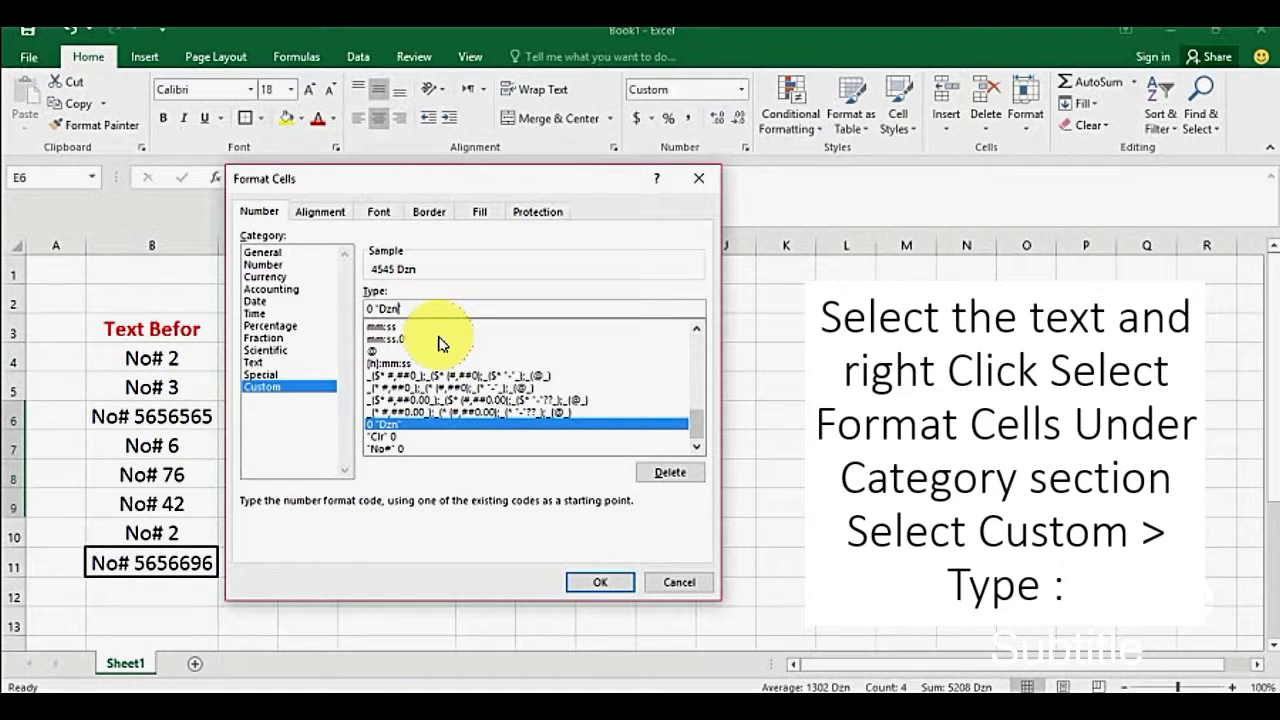
type("32323")
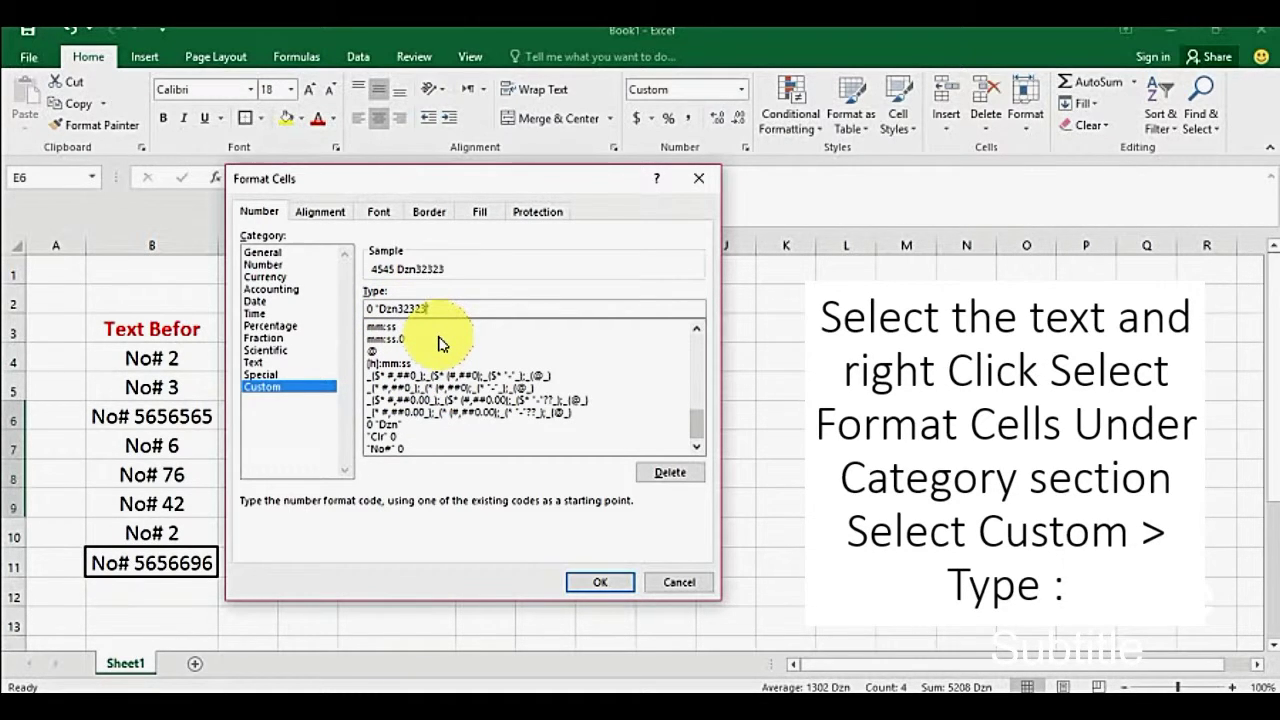
left_click(600, 582)
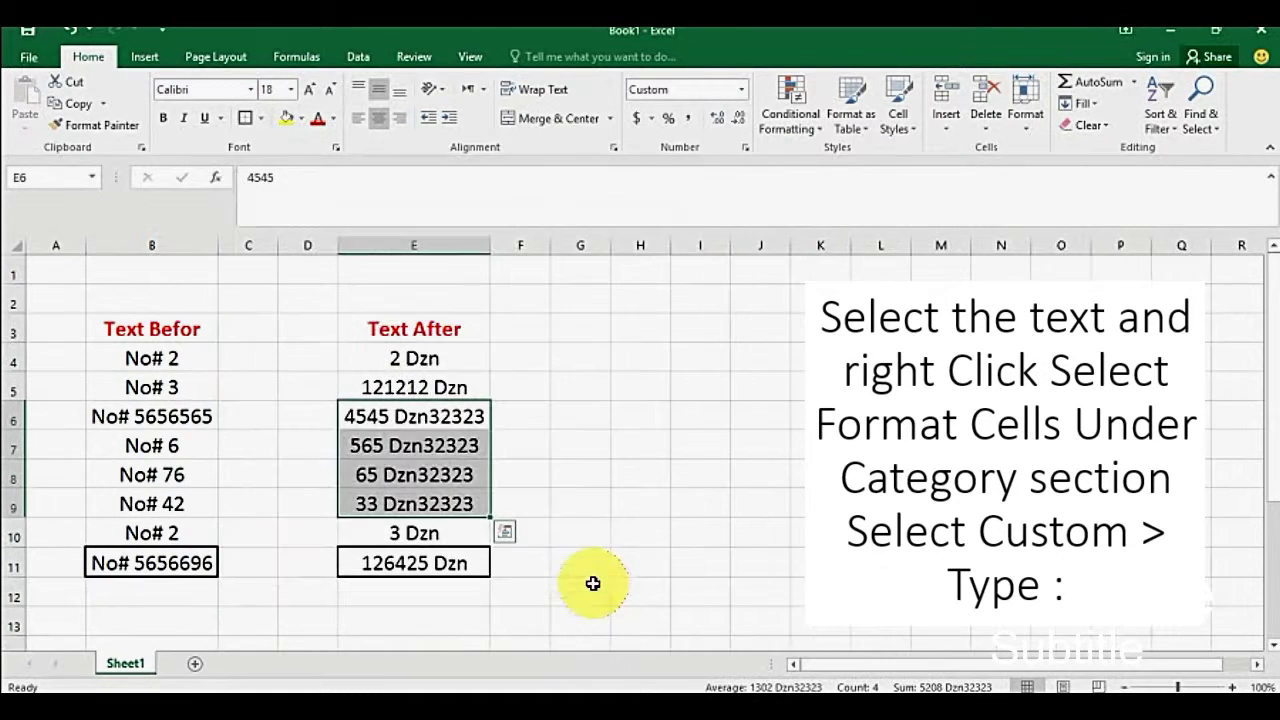
- Set E8 to 1 so the E11 total reads 126361 Dzn
left_click(450, 505)
left_click(460, 465)
type("1")
key("Return")
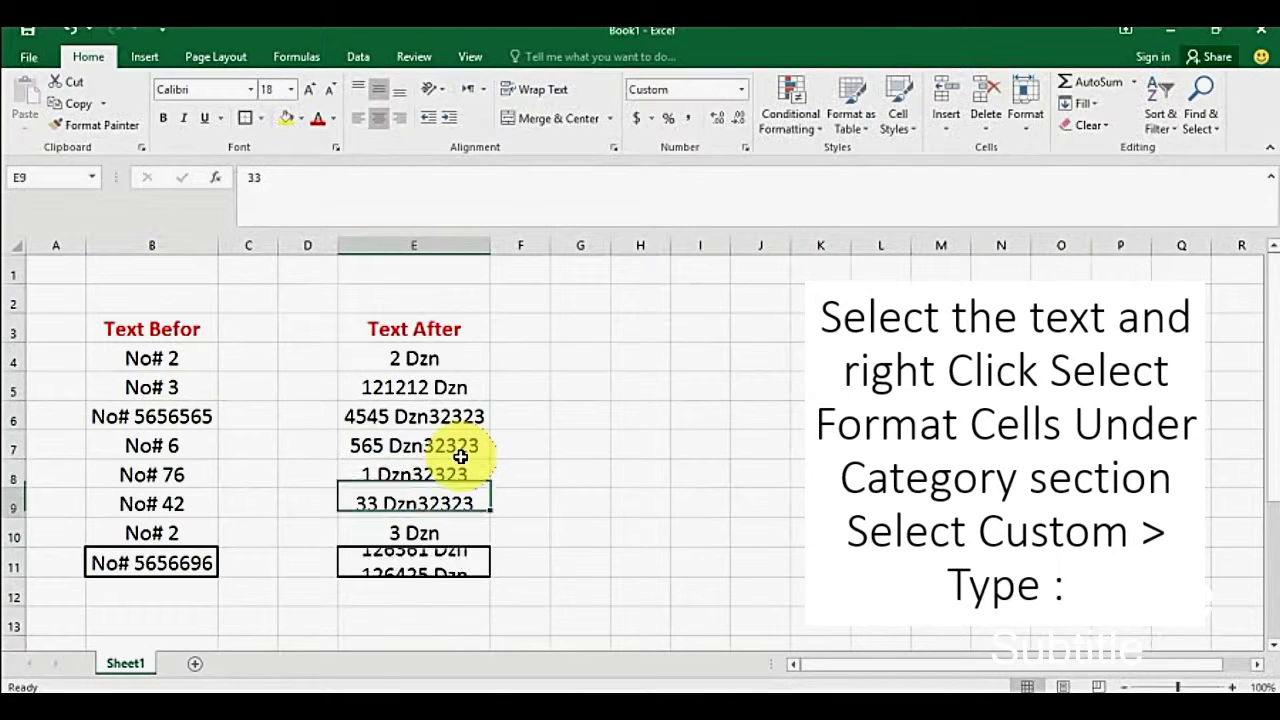
left_click(460, 462)
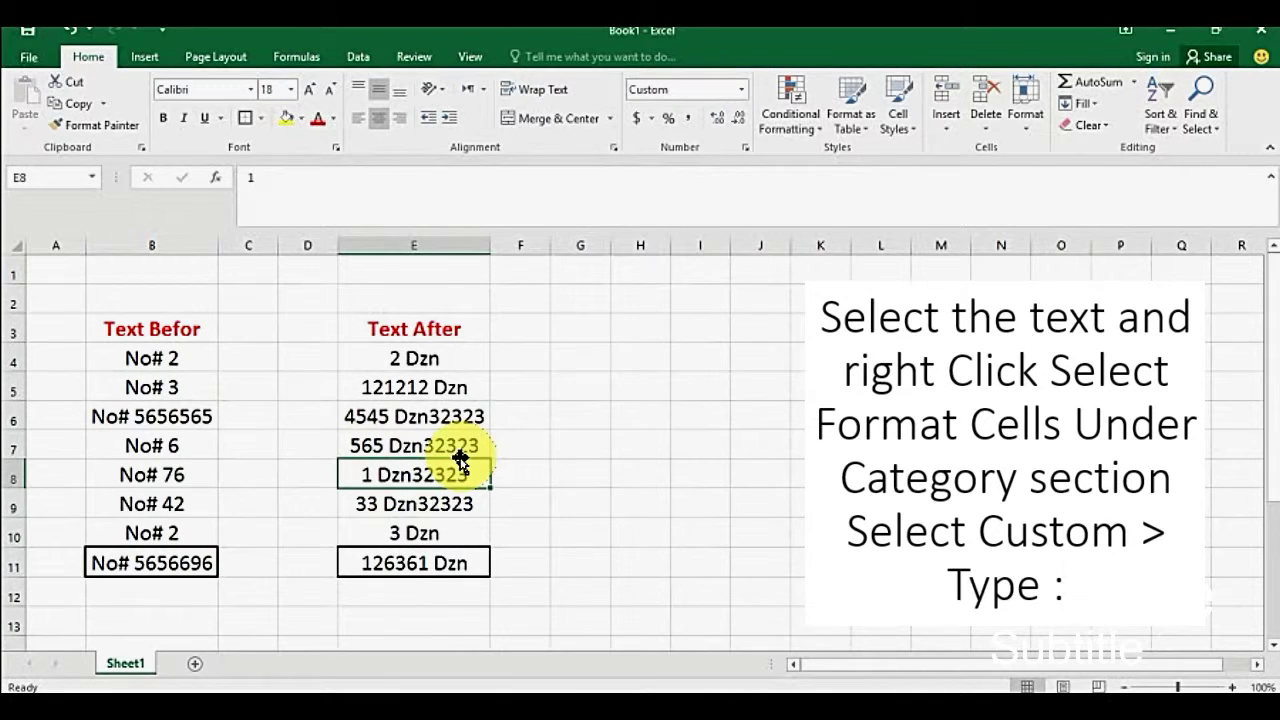